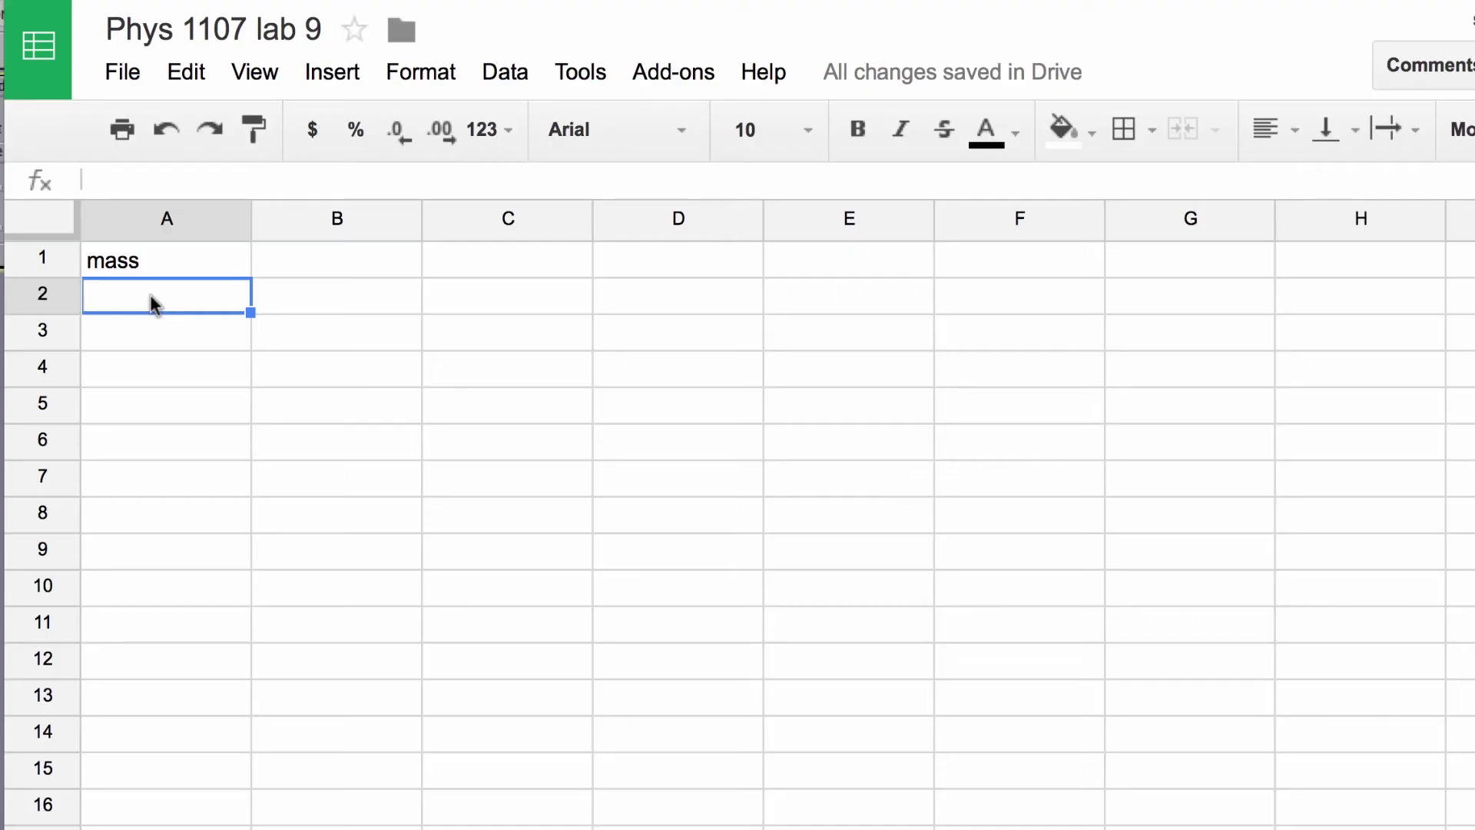
Enter the mass 0.106 in A2, then add the label "height in" in A3 with the value 1.5 in A4
text(0.10)
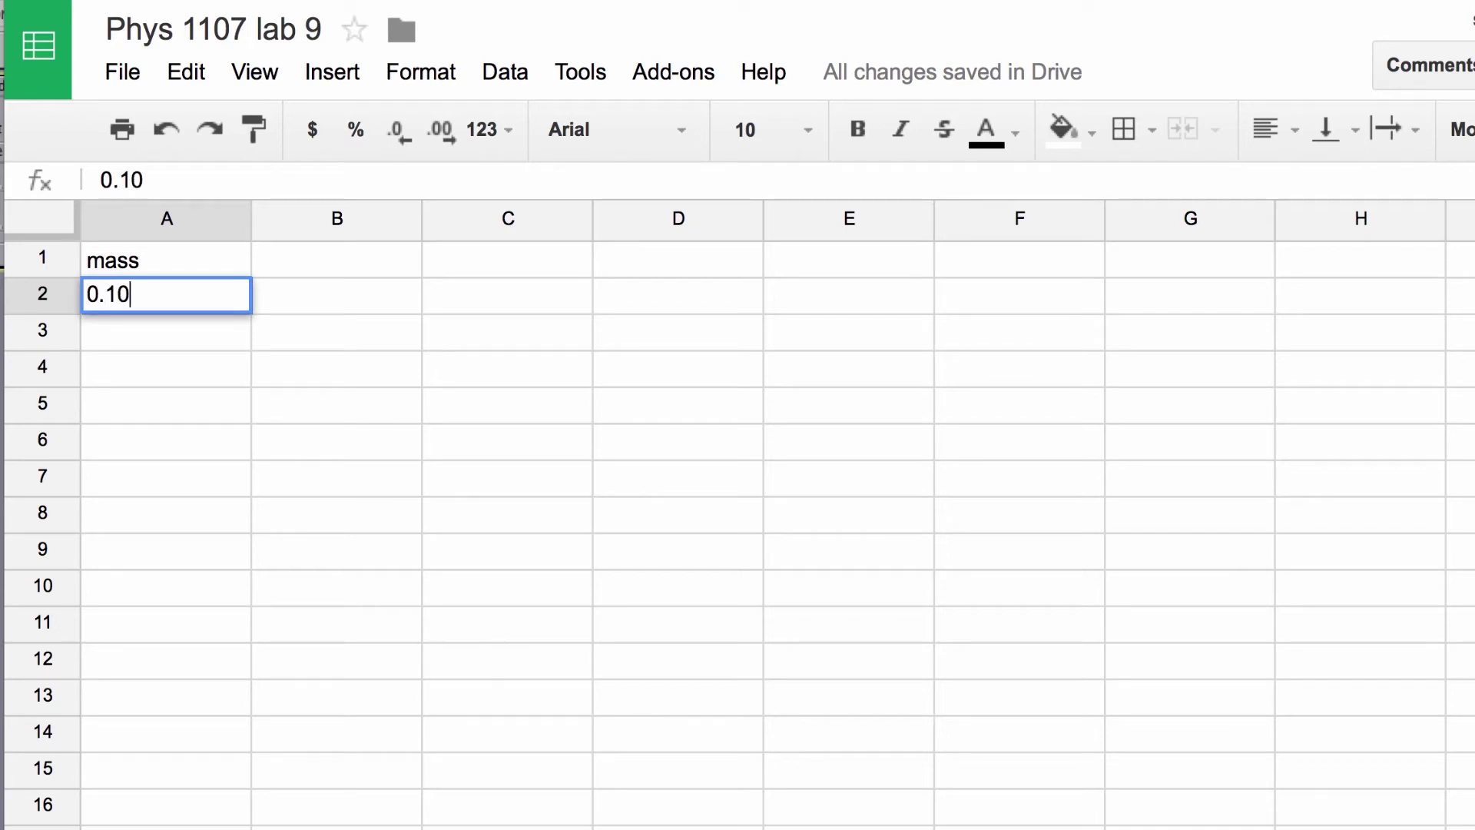
text(6)
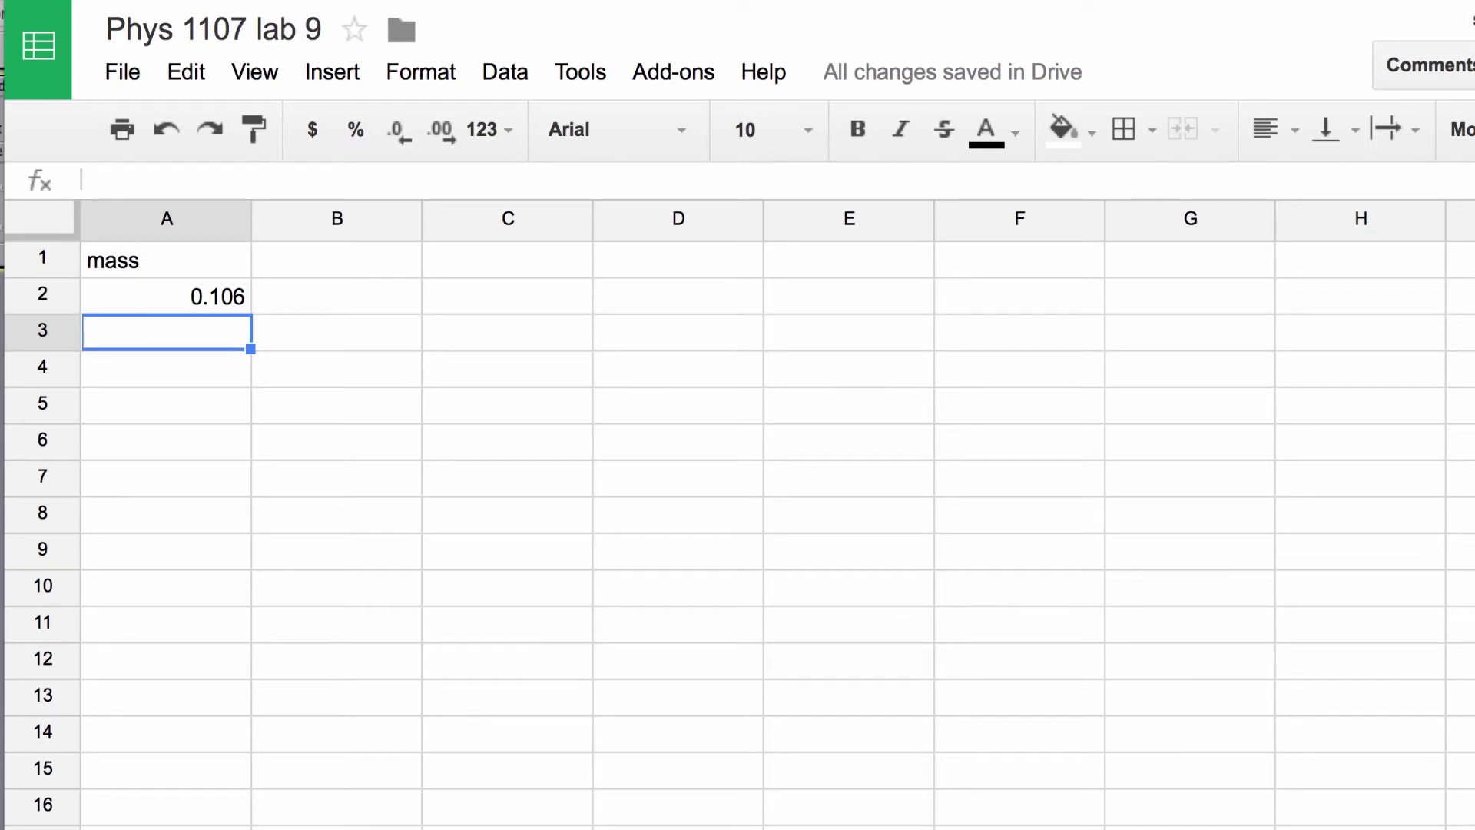
text(h)
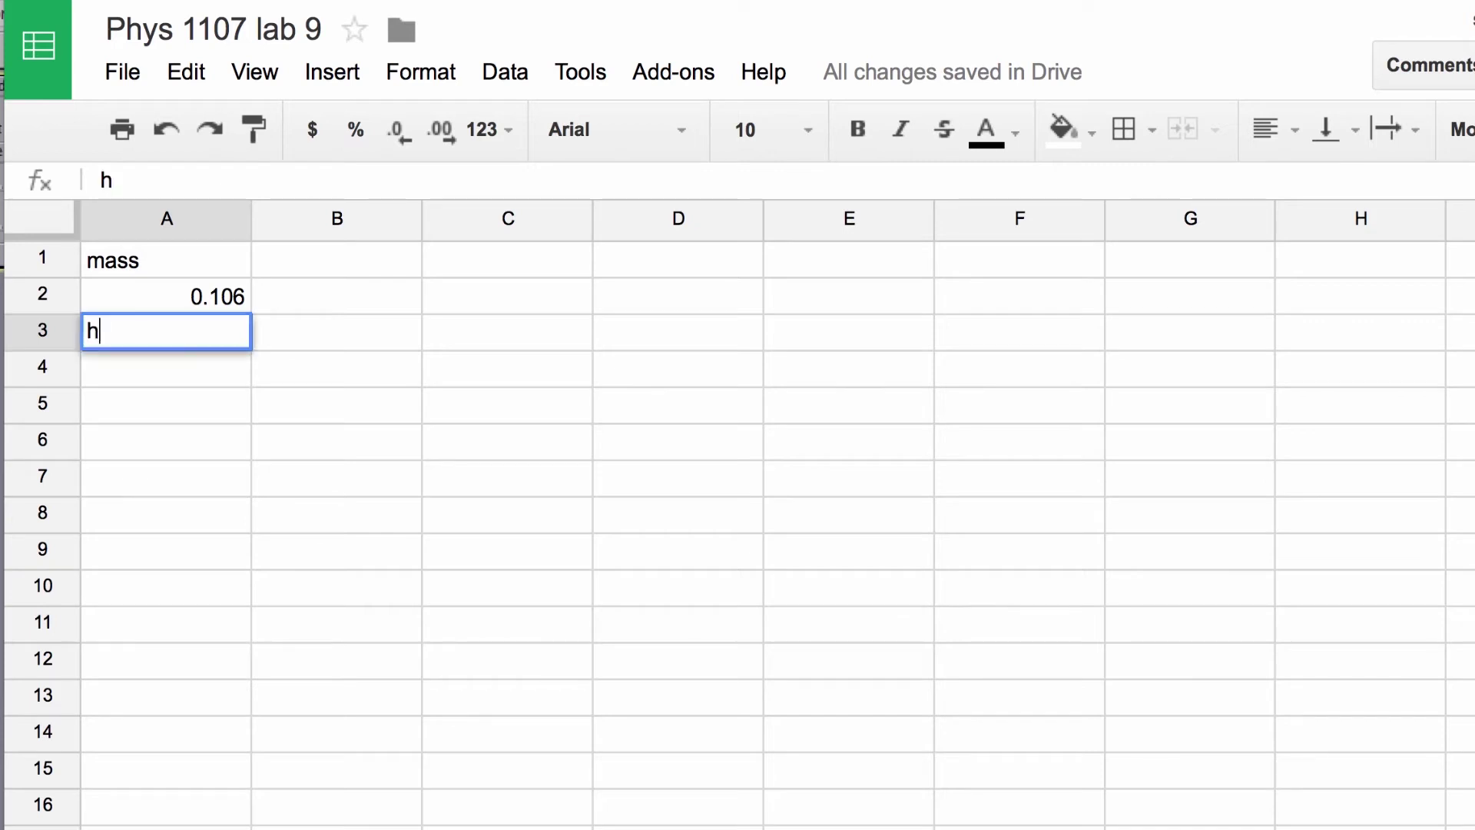
text(eight )
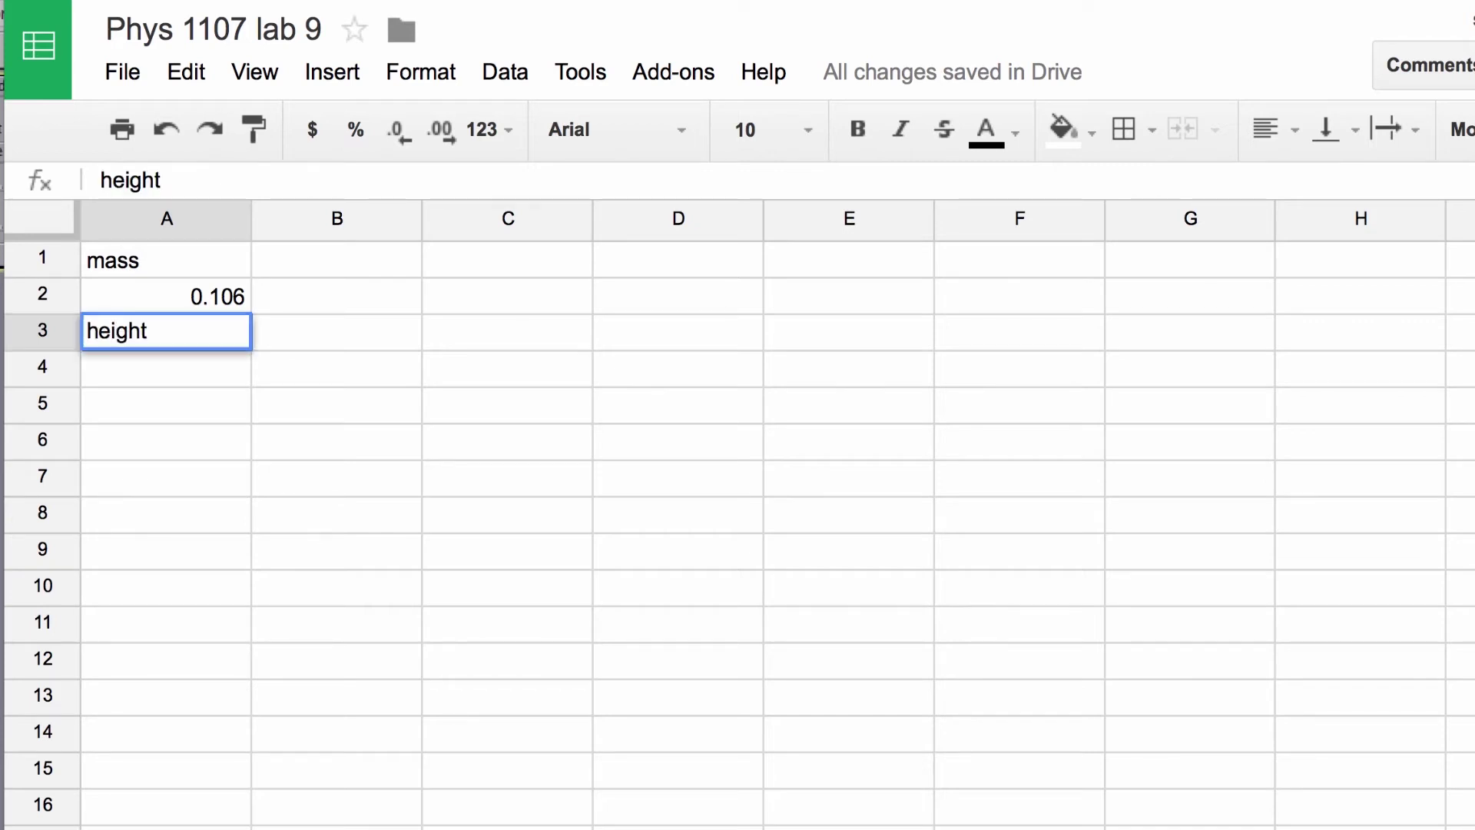
text(in)
key(Return)
text(1.5)
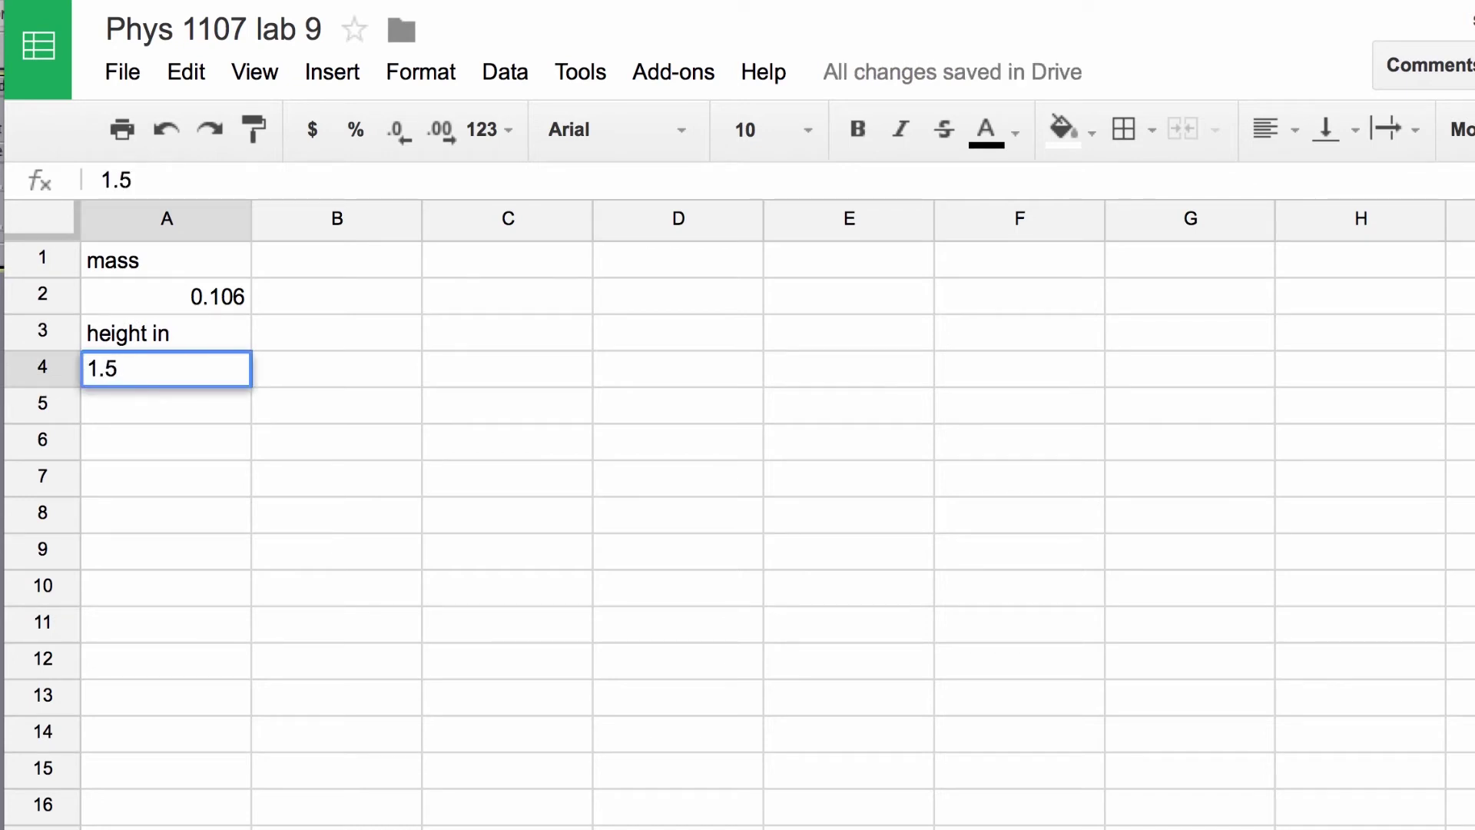
key(Return)
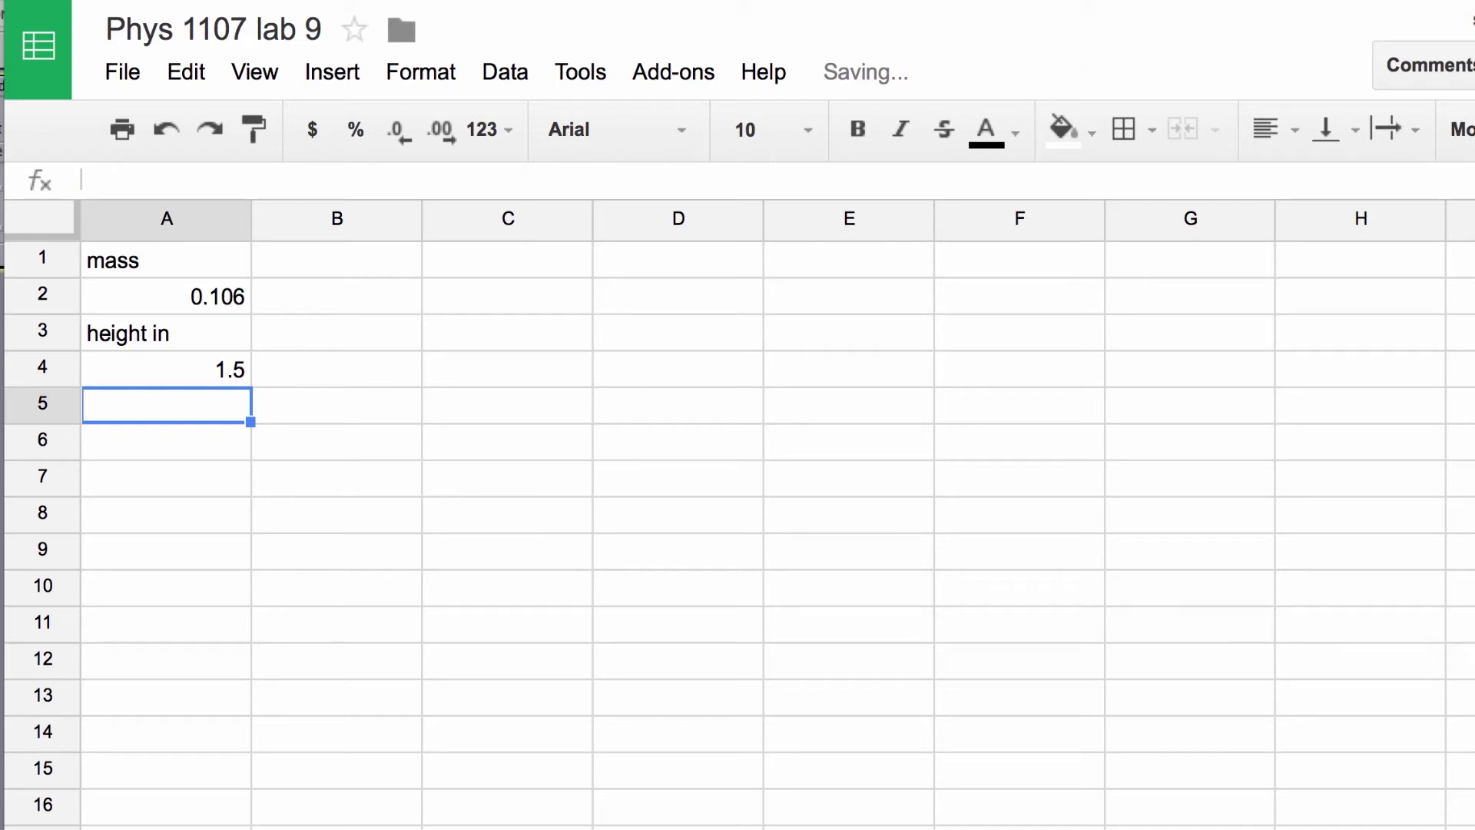
Label A5 "height meter" and convert the inch height to metres in A6 with the formula =A4*0.0254
text(hei)
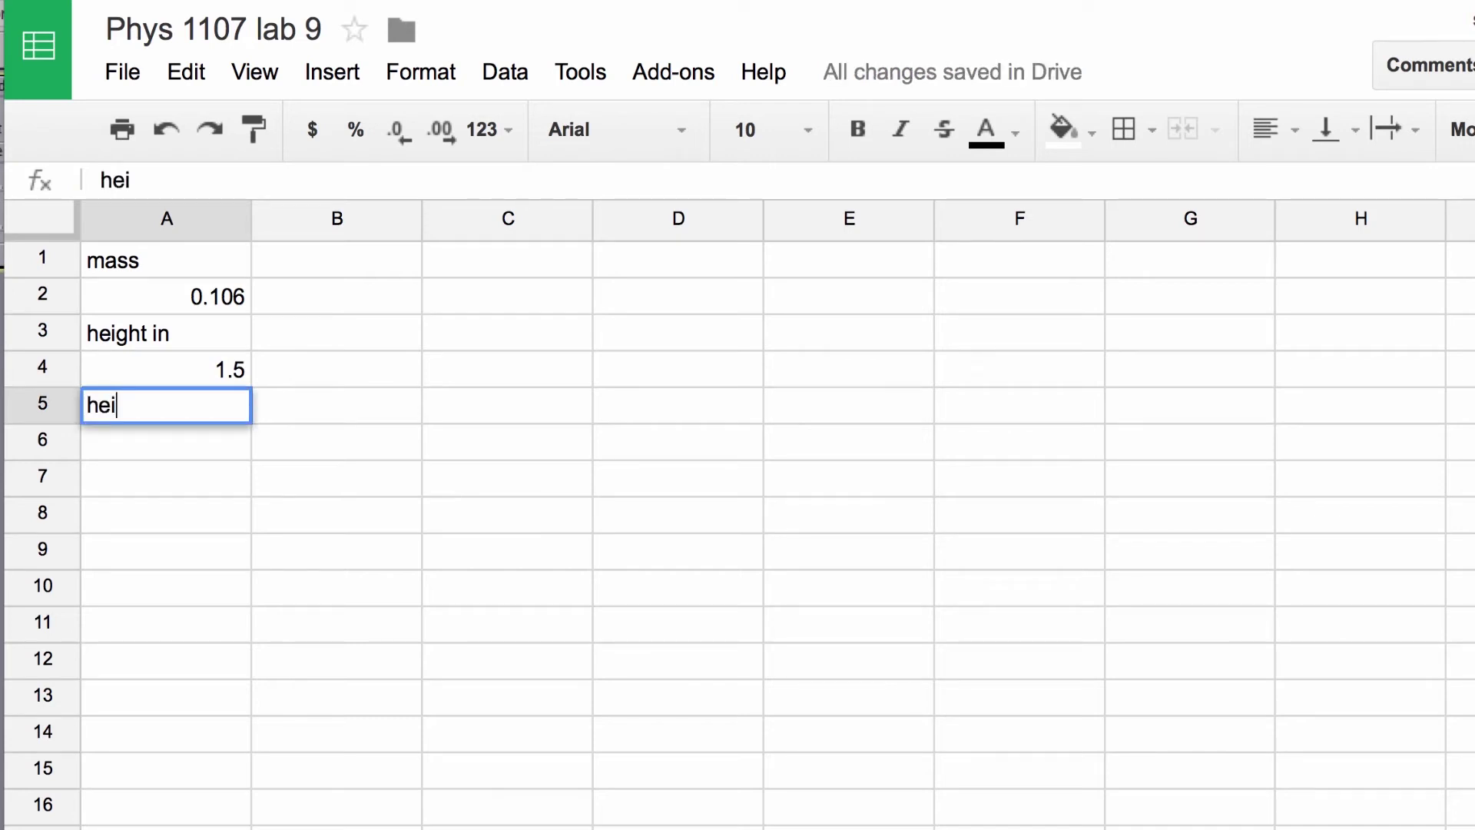
text(ght meter)
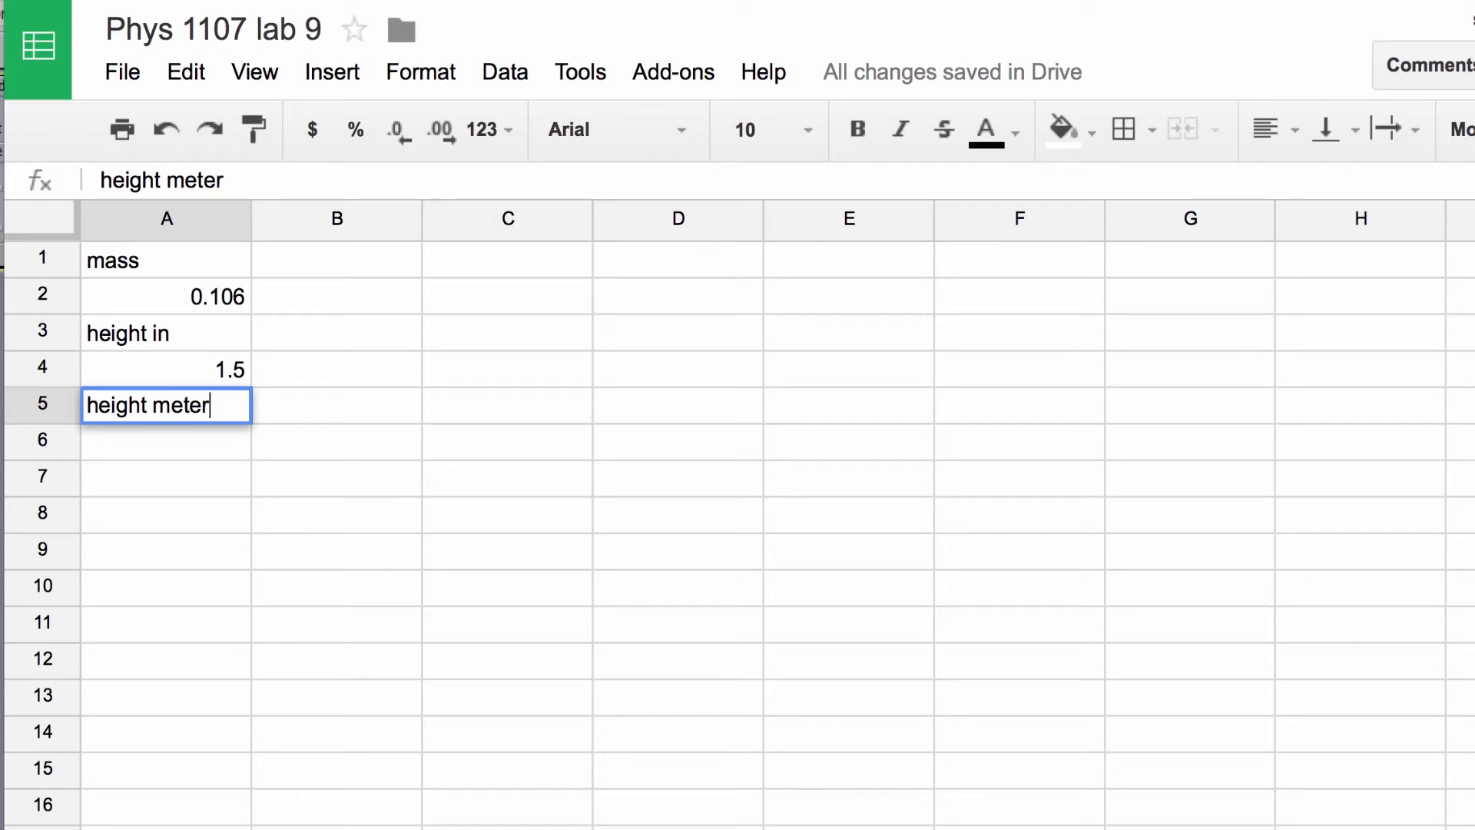
key(Return)
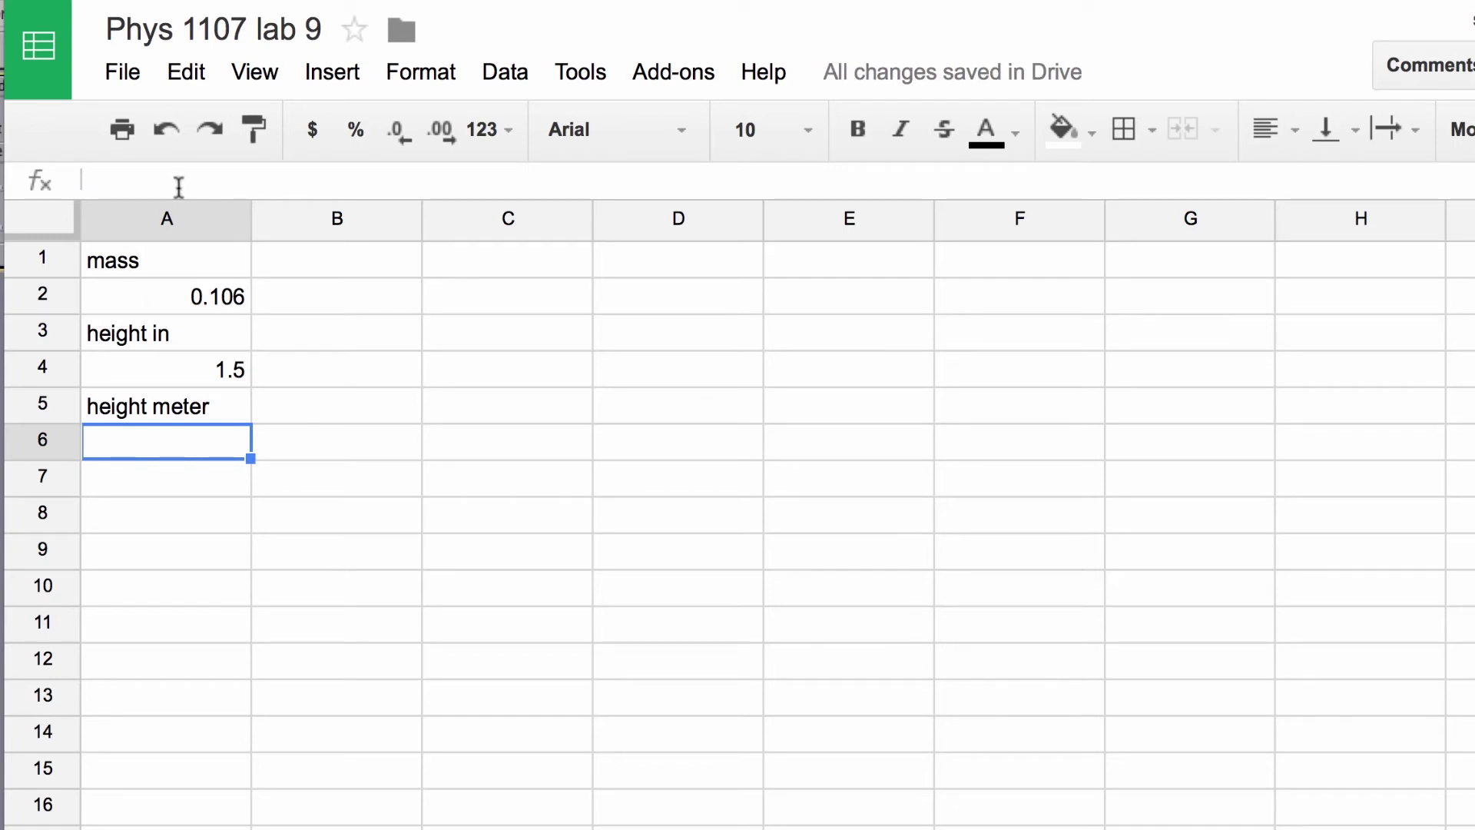
text(=)
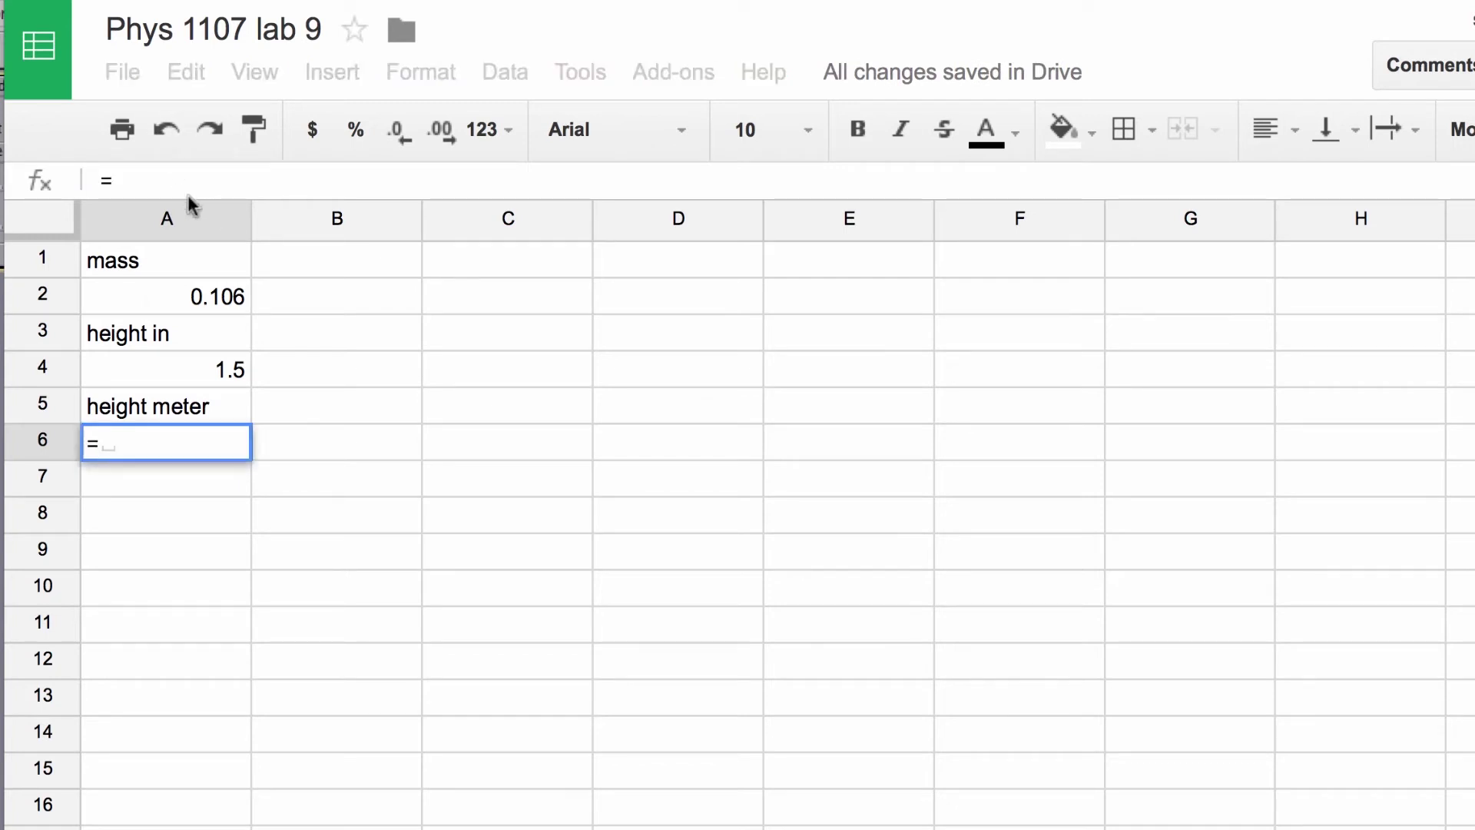
click(217, 369)
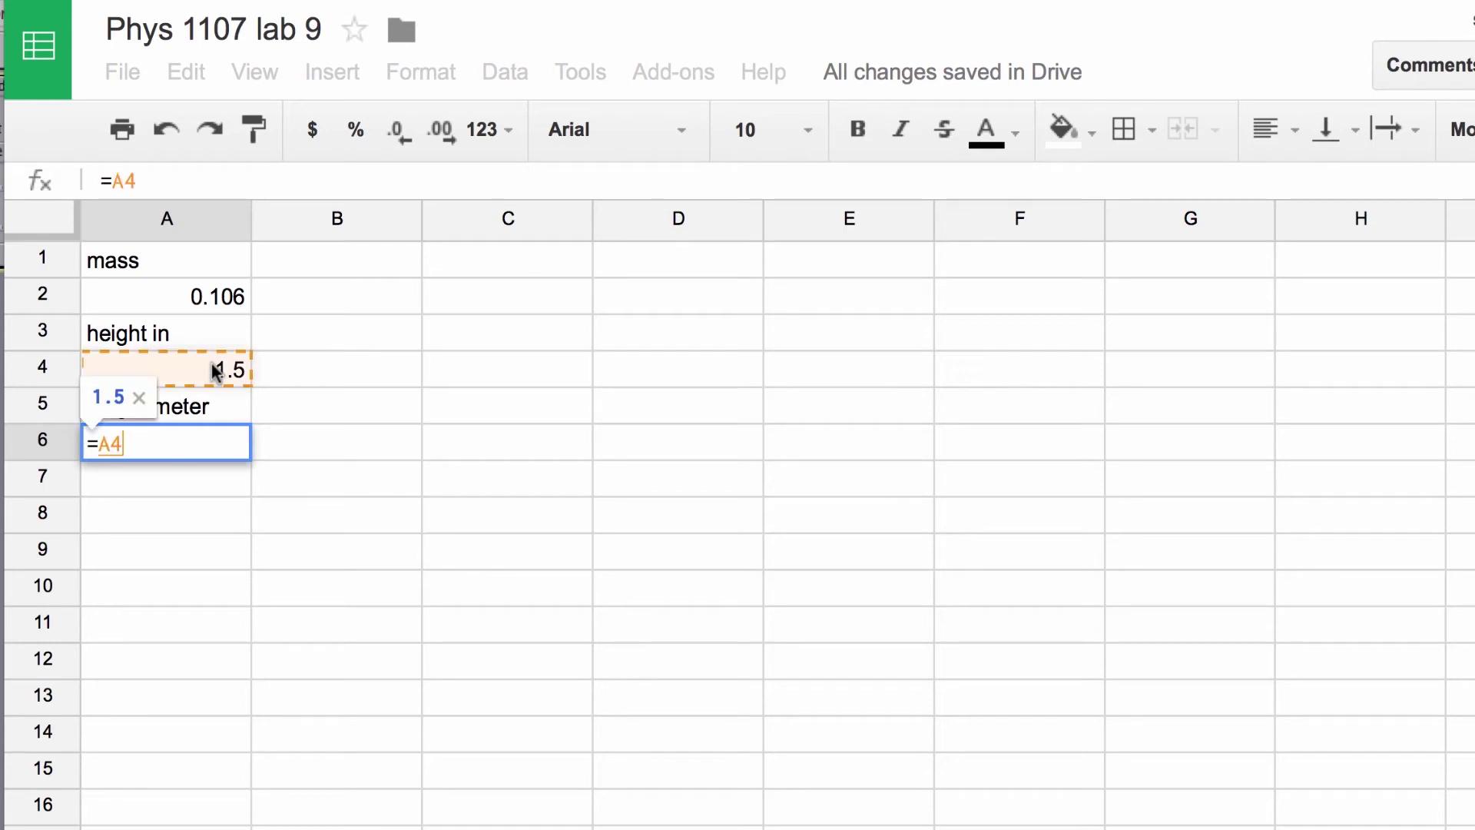
click(172, 172)
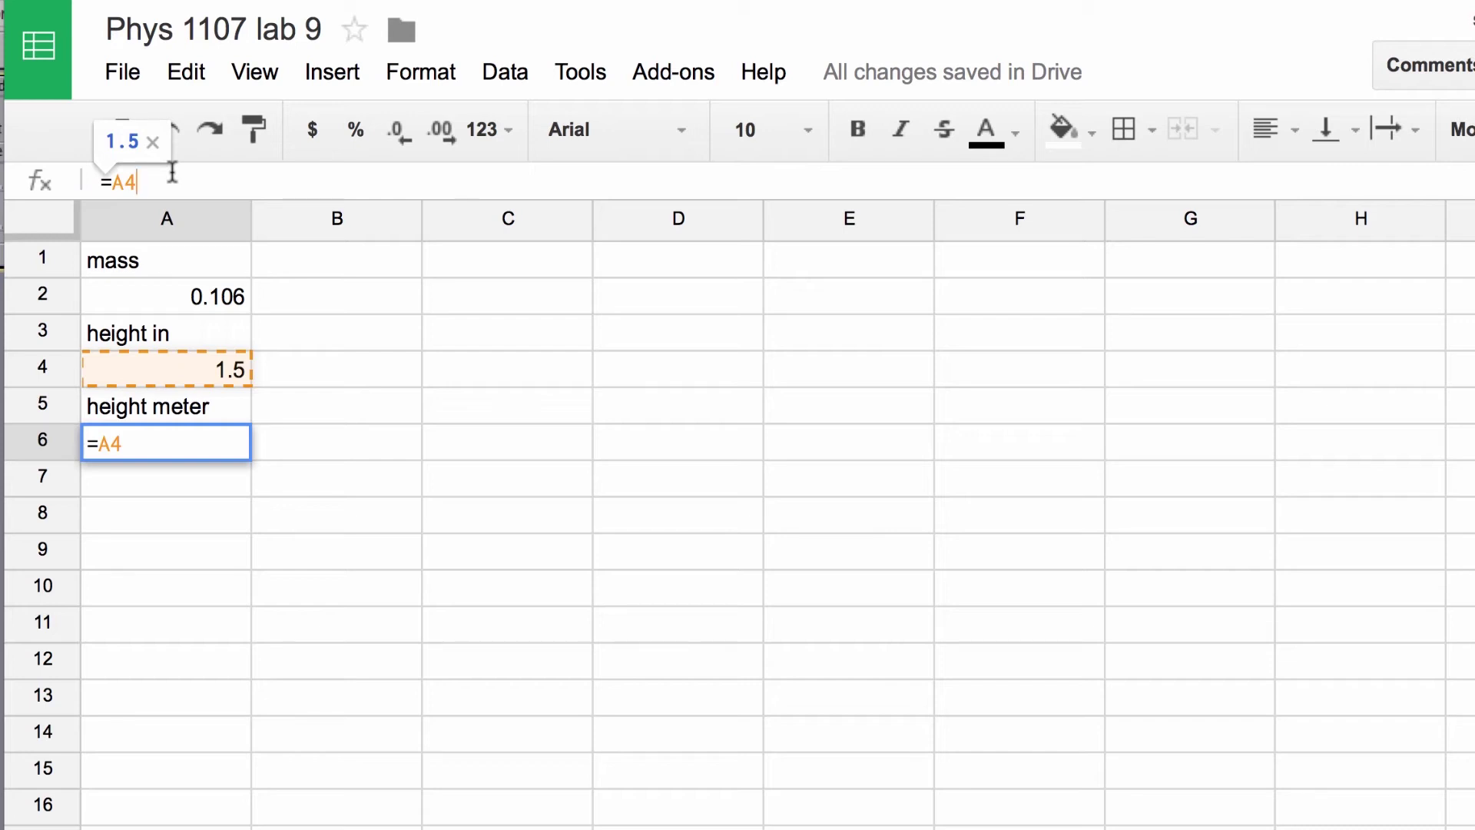
text(*)
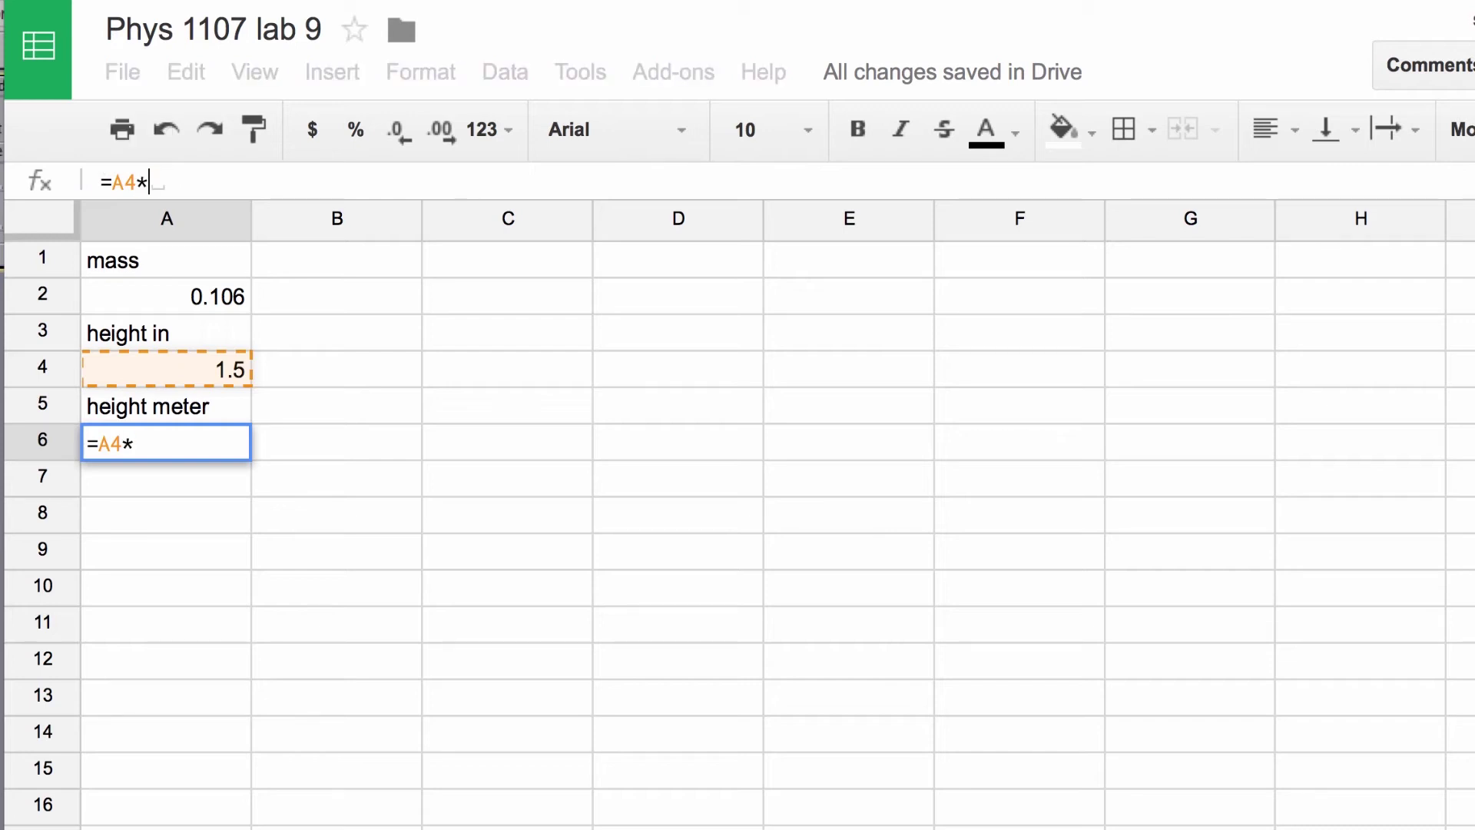
text(0.0254)
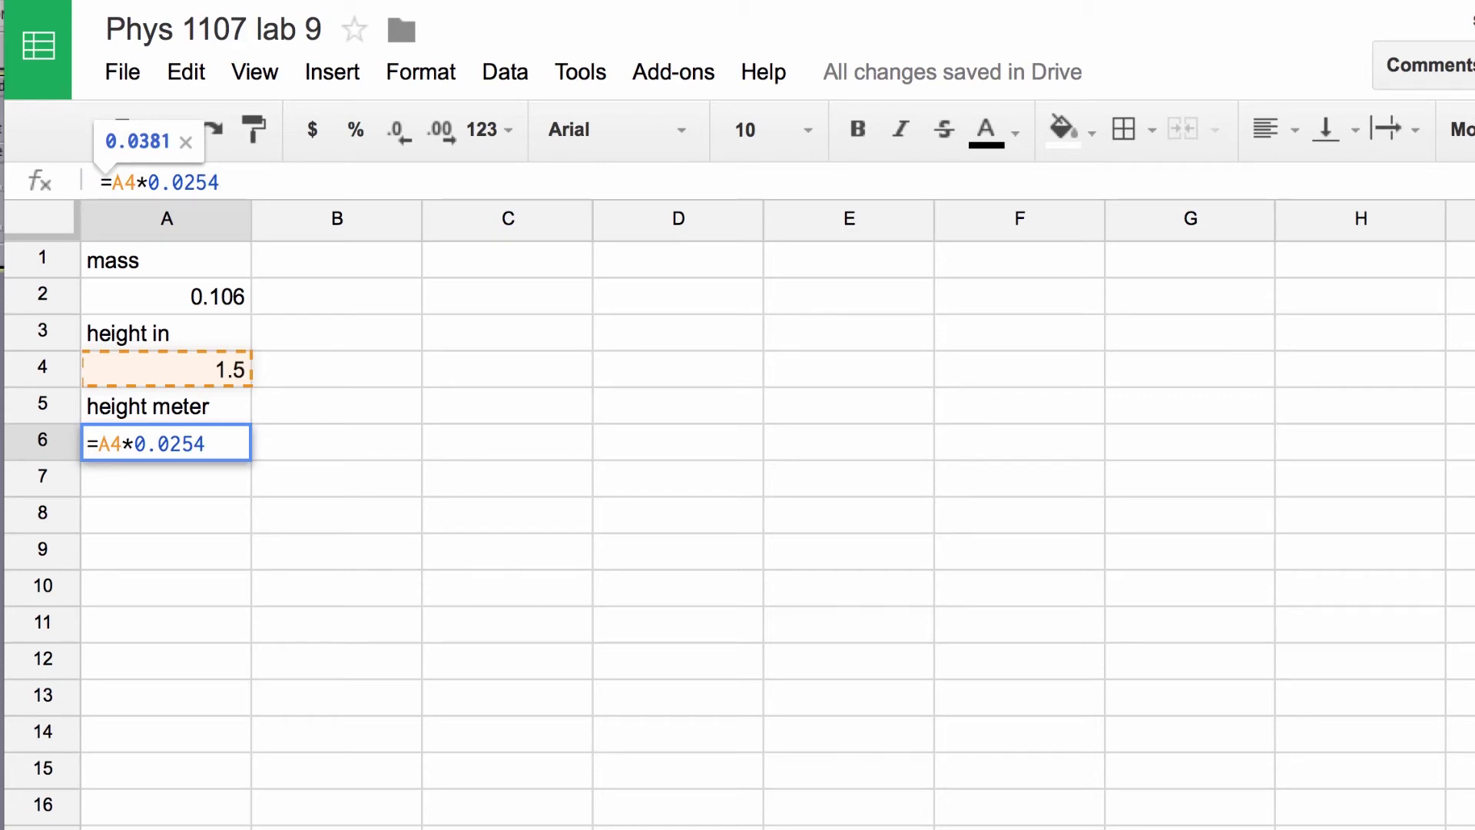
key(Return)
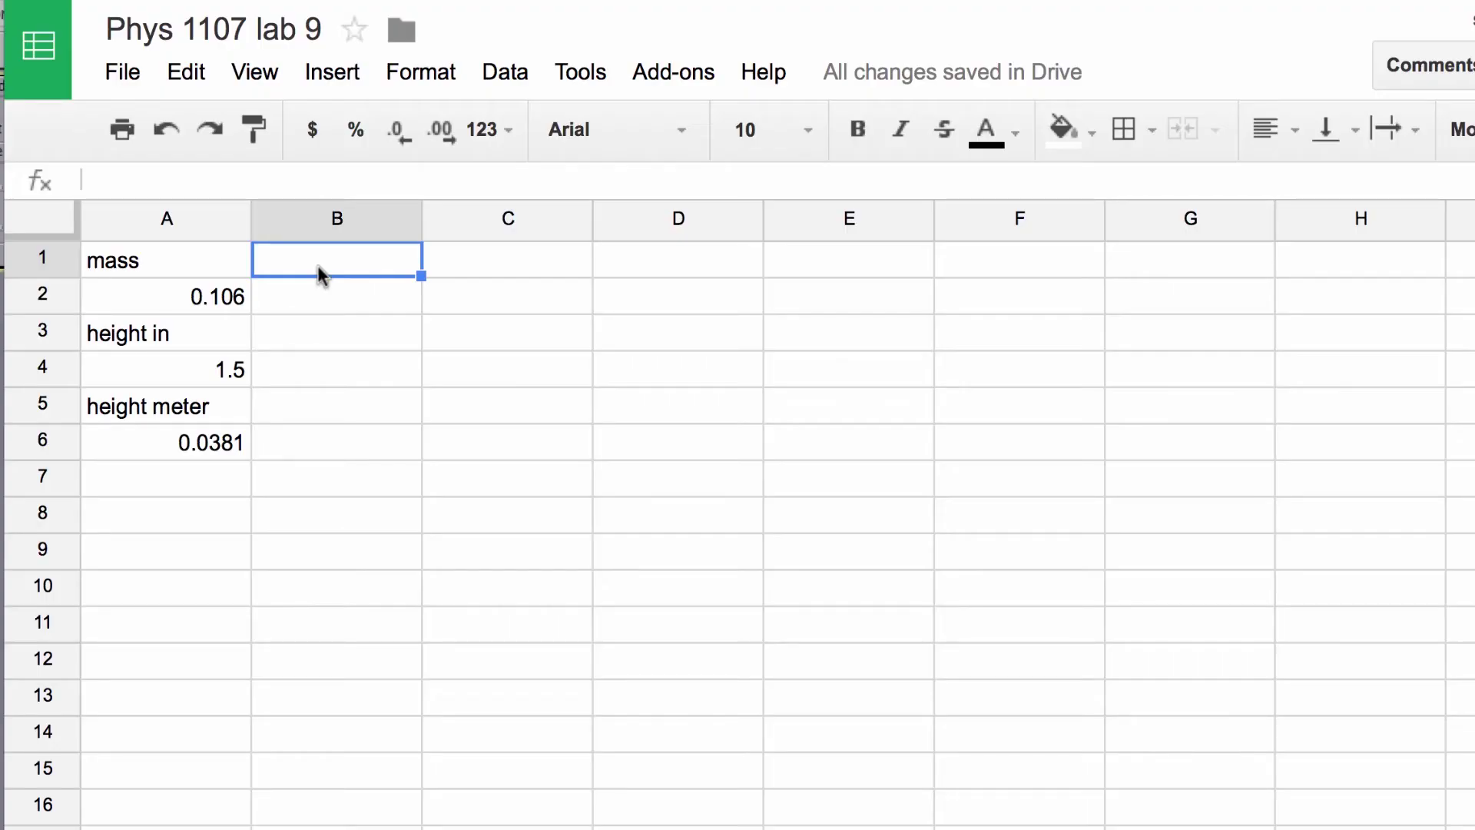
Create an "x" column headed in B1 with the positions 0, 0.1, 0.2 and 0.3 in B2:B5
text(x)
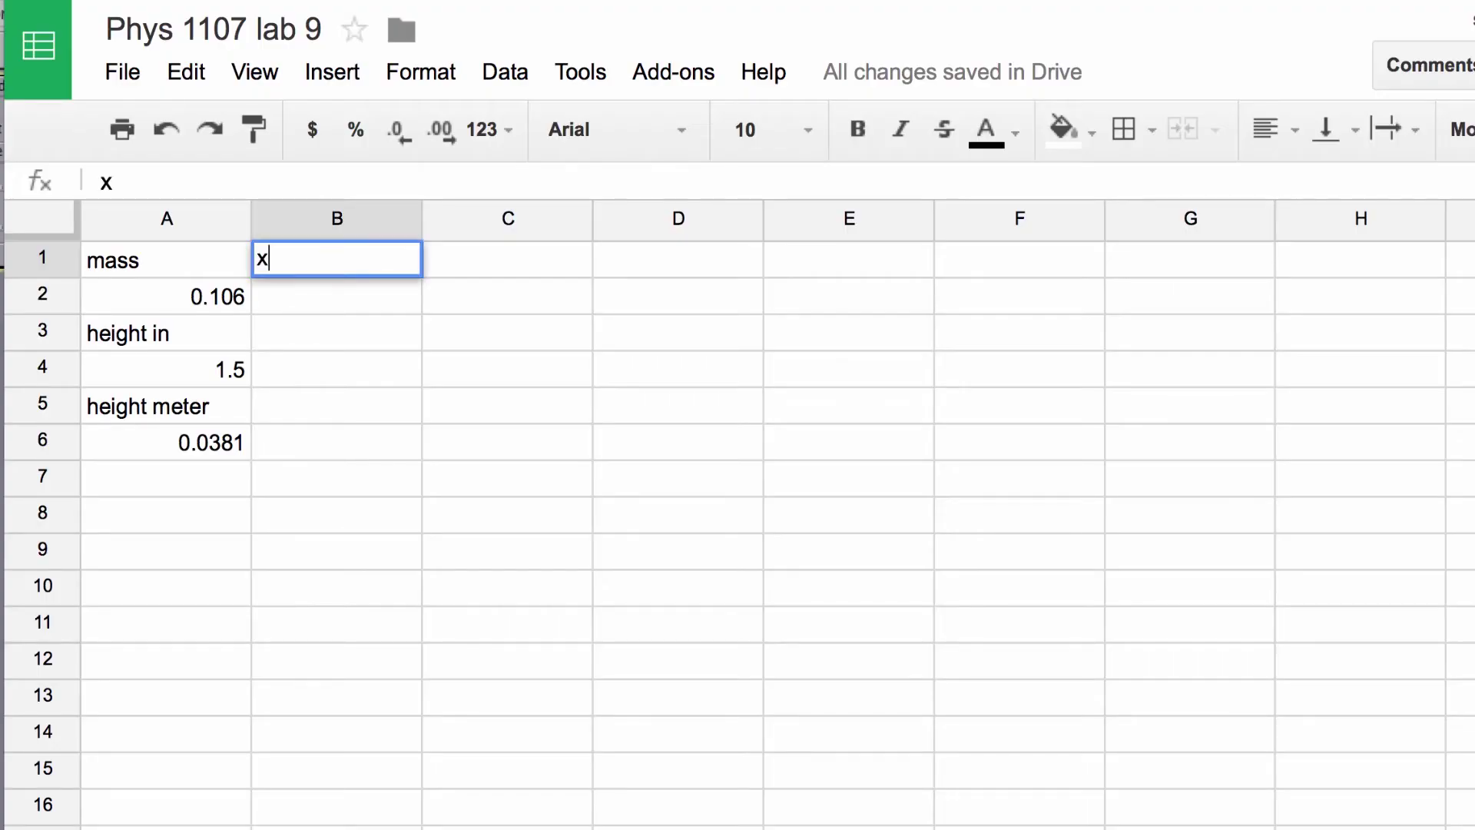
click(357, 301)
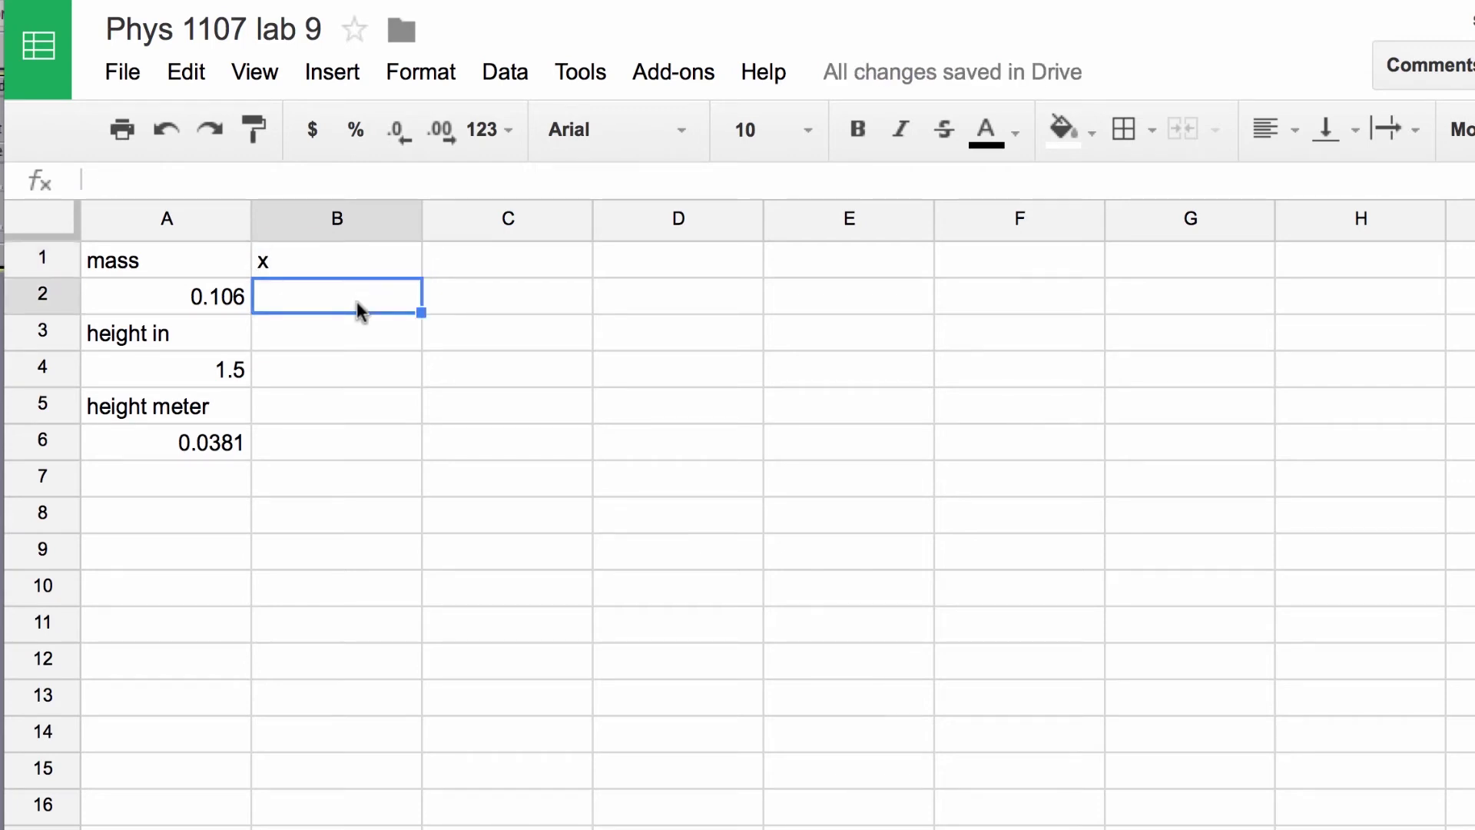
text(0)
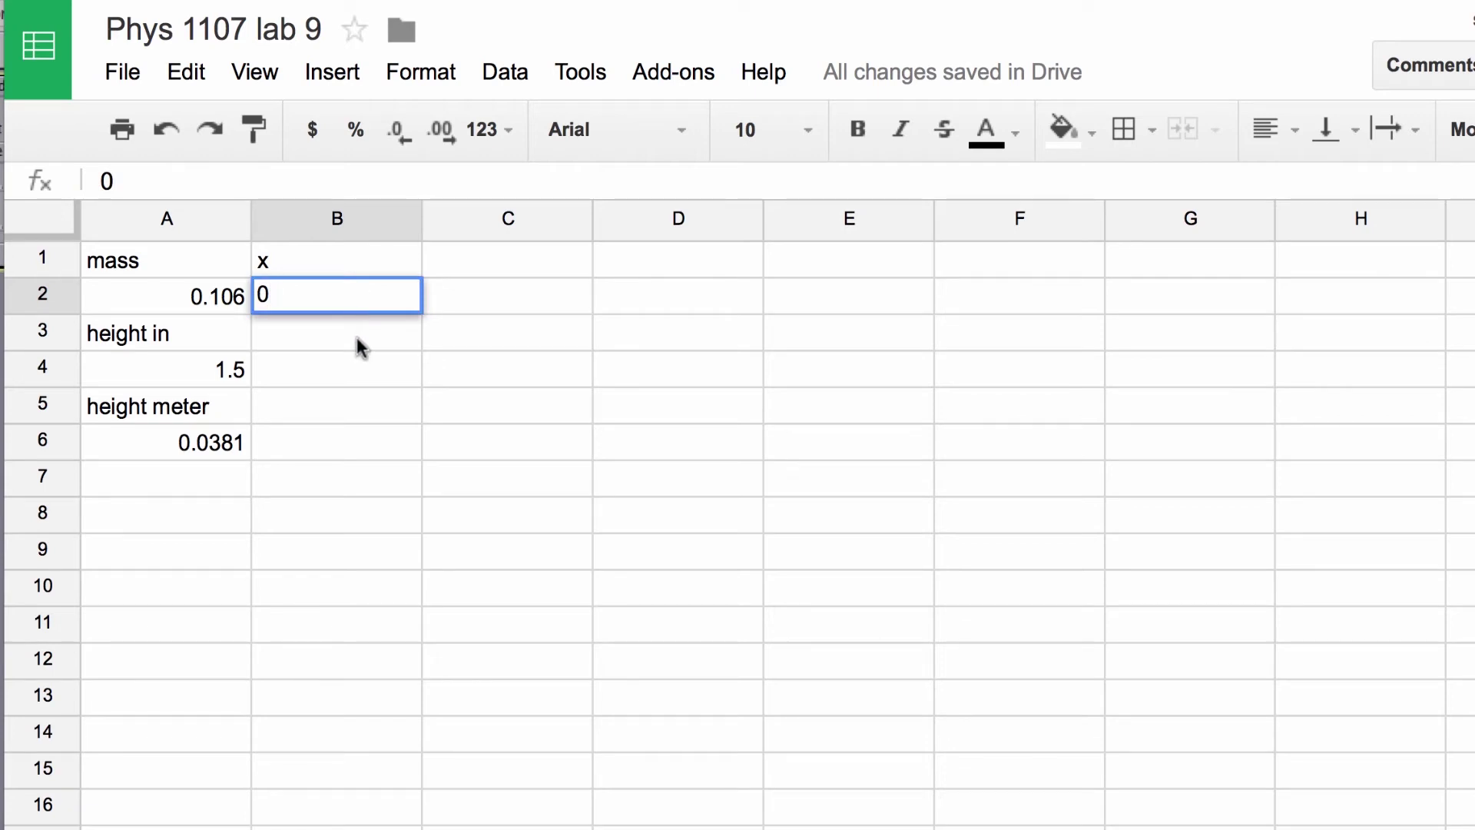
click(357, 337)
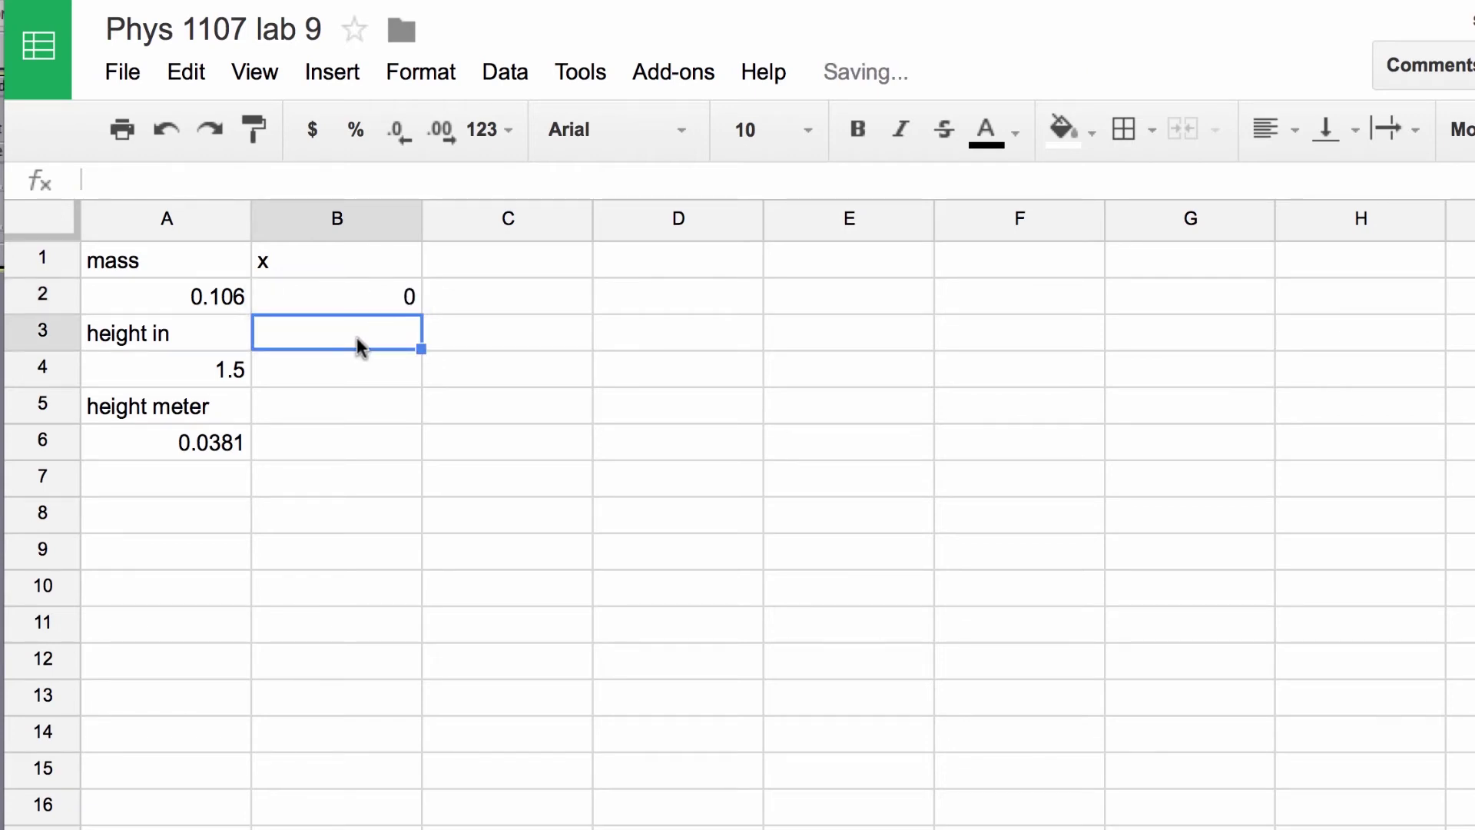
text(0)
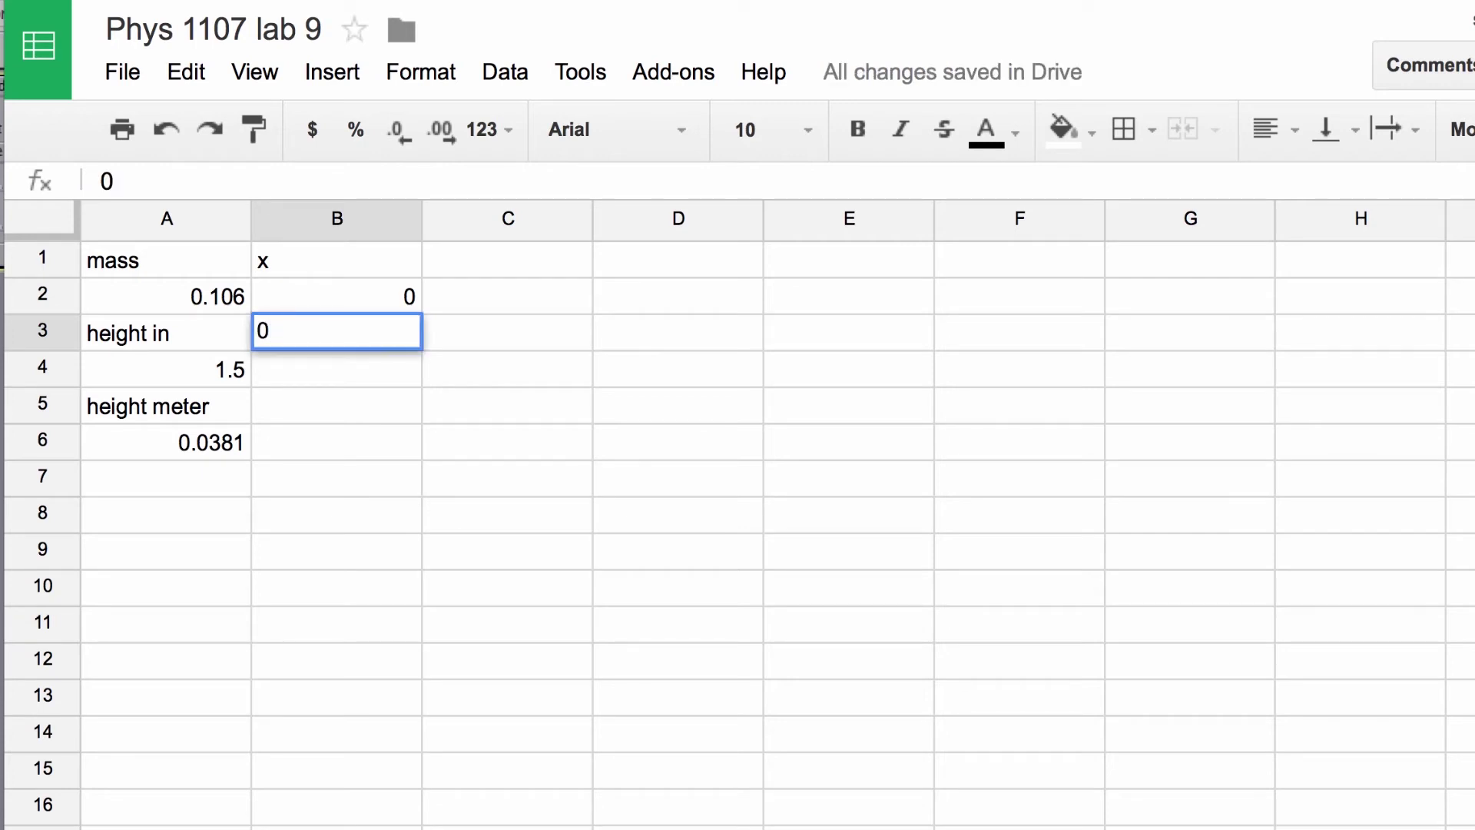
text(.1)
key(Return)
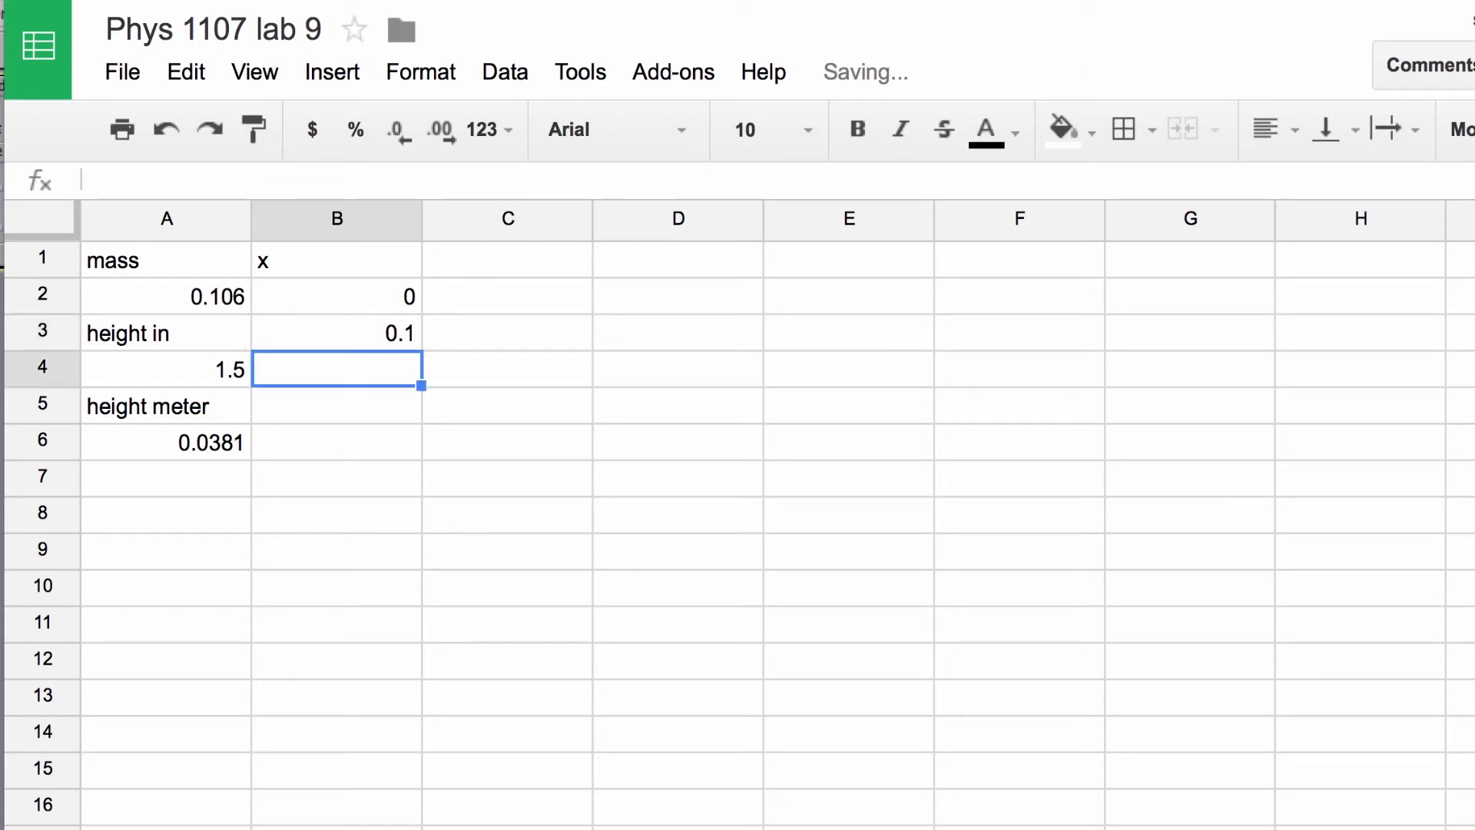
text(0.2)
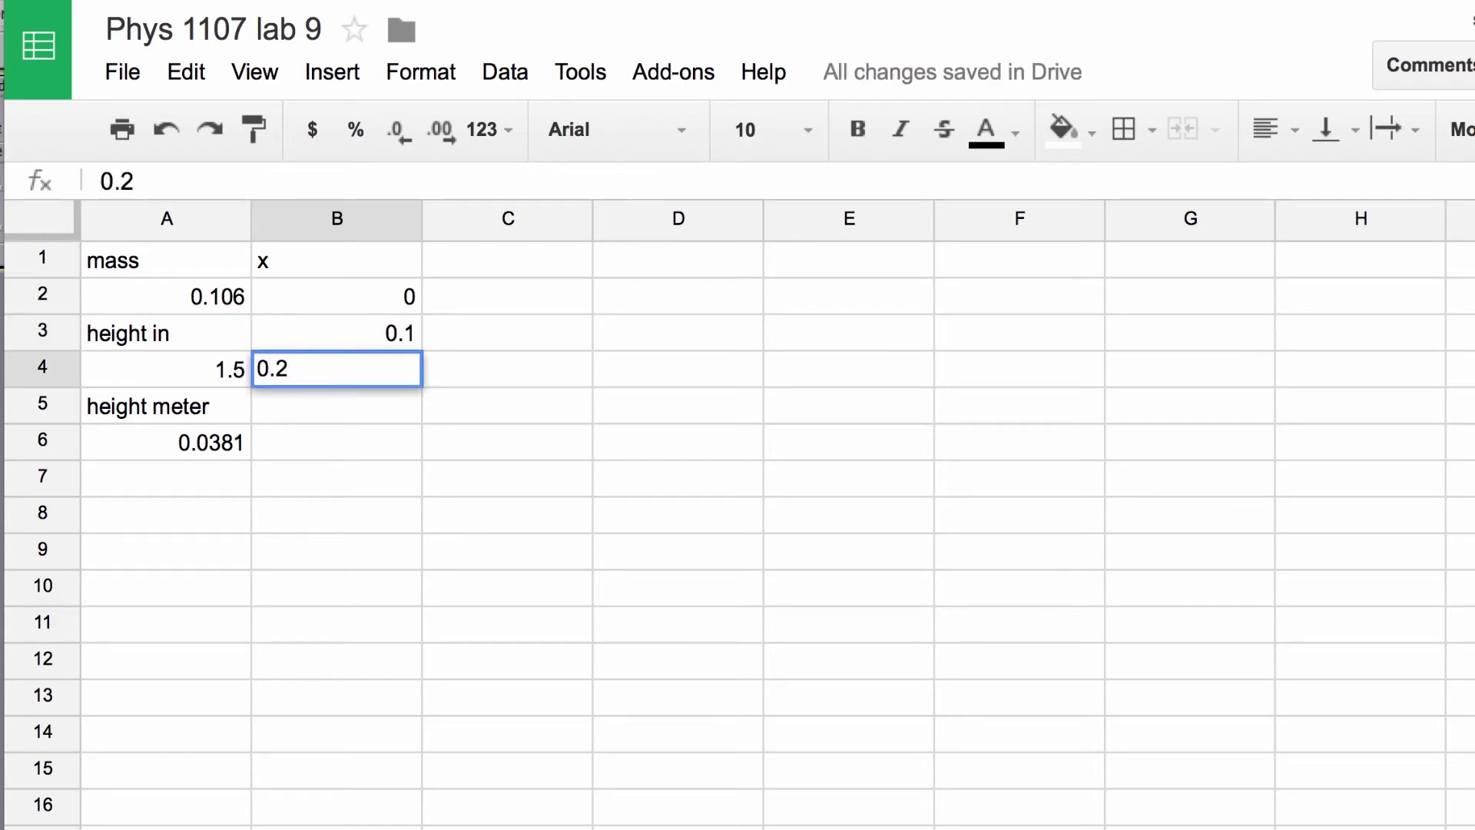
key(Return)
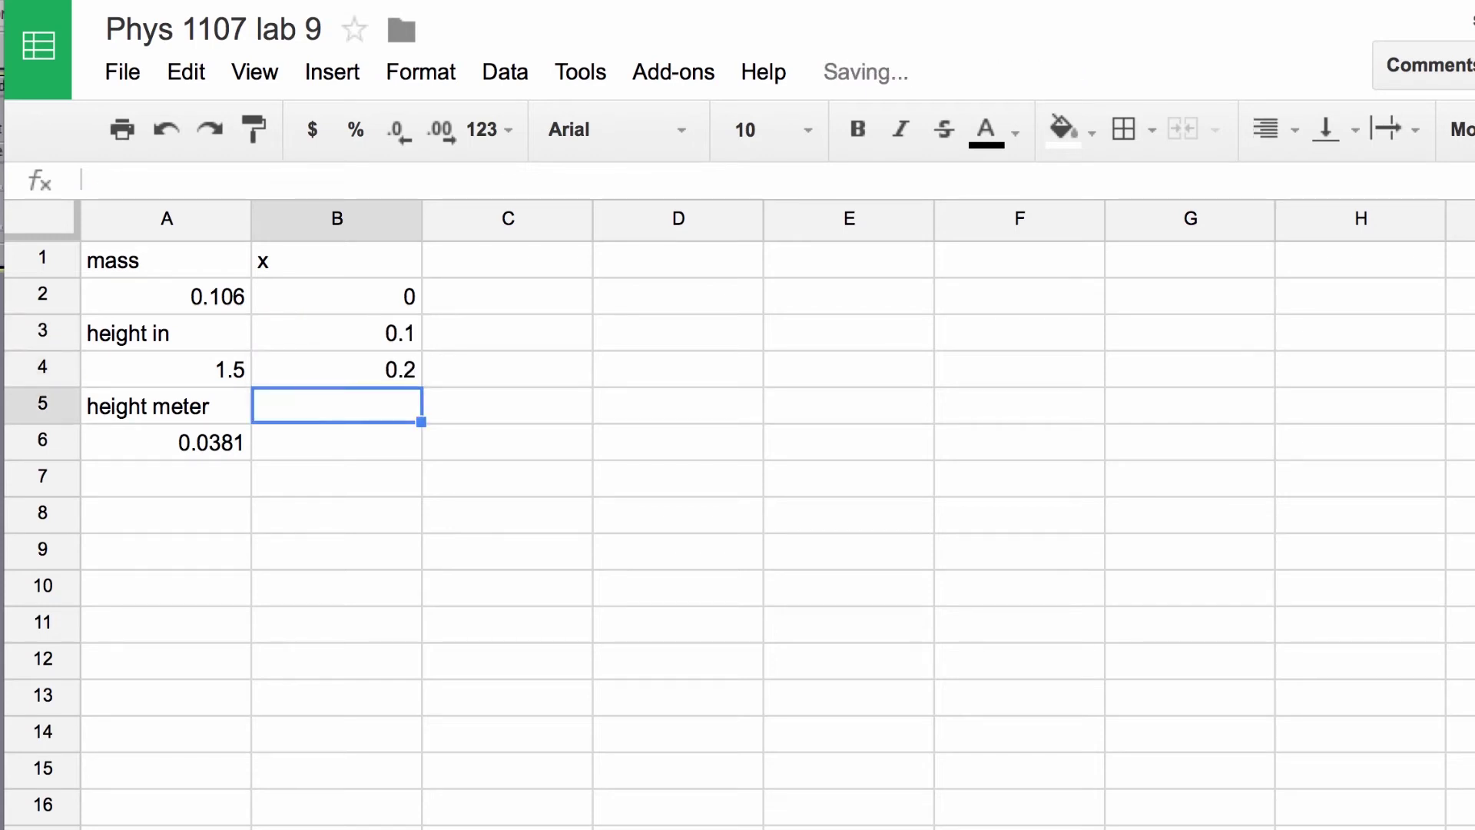
text(0.3)
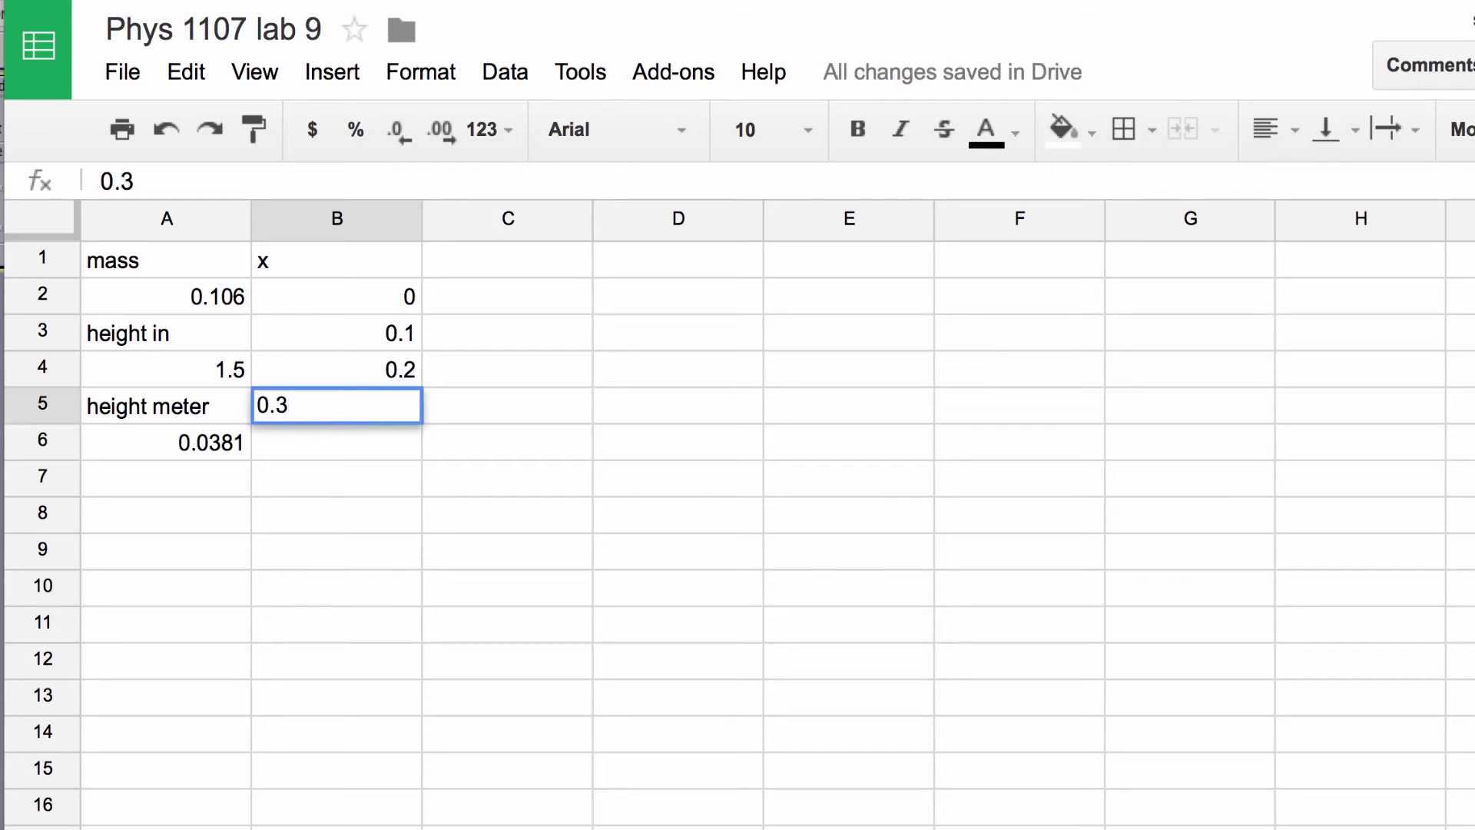
key(Tab)
Create a "time" column headed in C1 with the values 10.942, 11.072, 11.212 and 11.357 in C2:C5
key(Up)
key(Up)
key(Up)
key(Up)
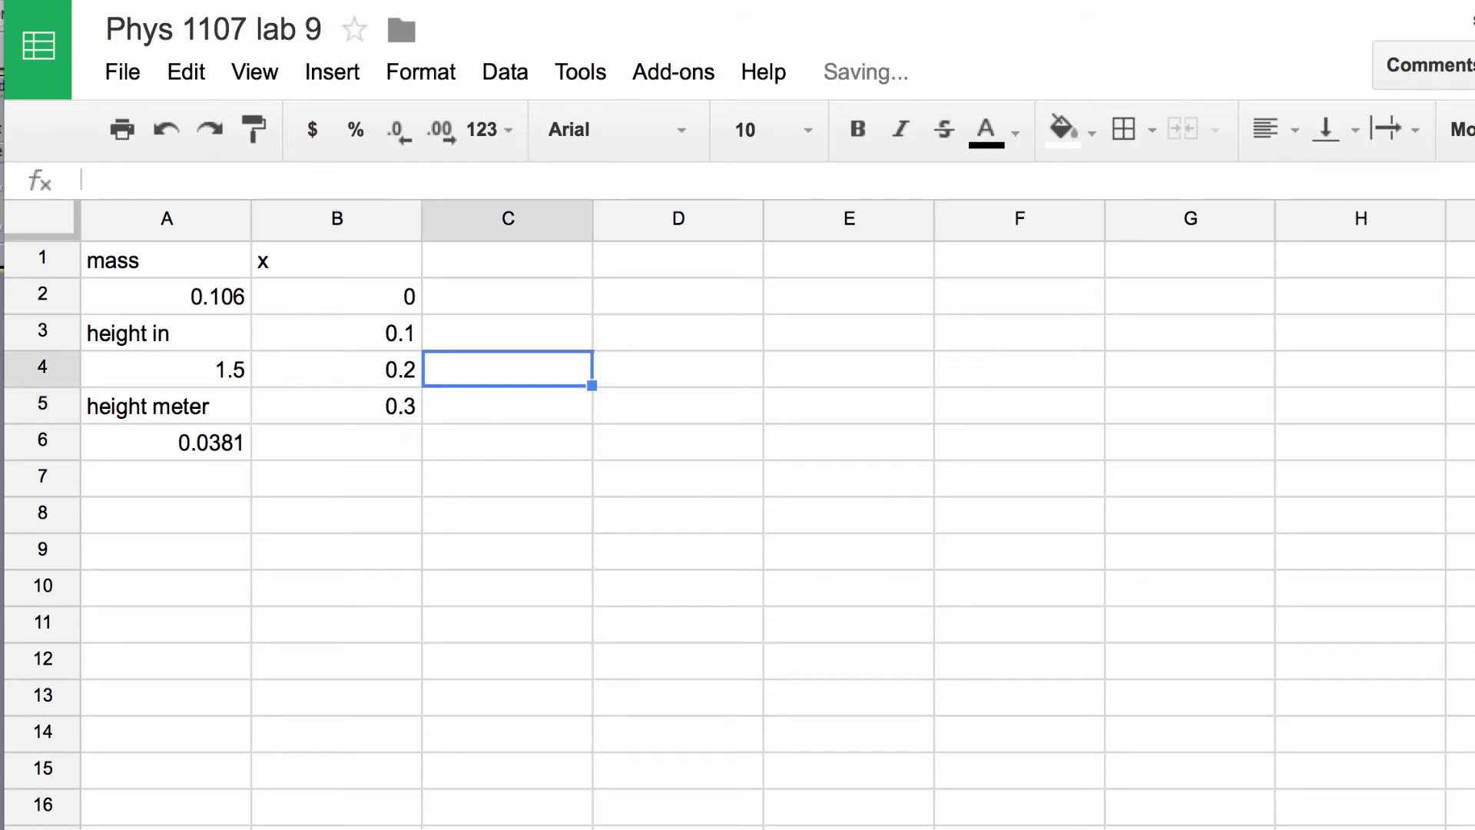
text(time)
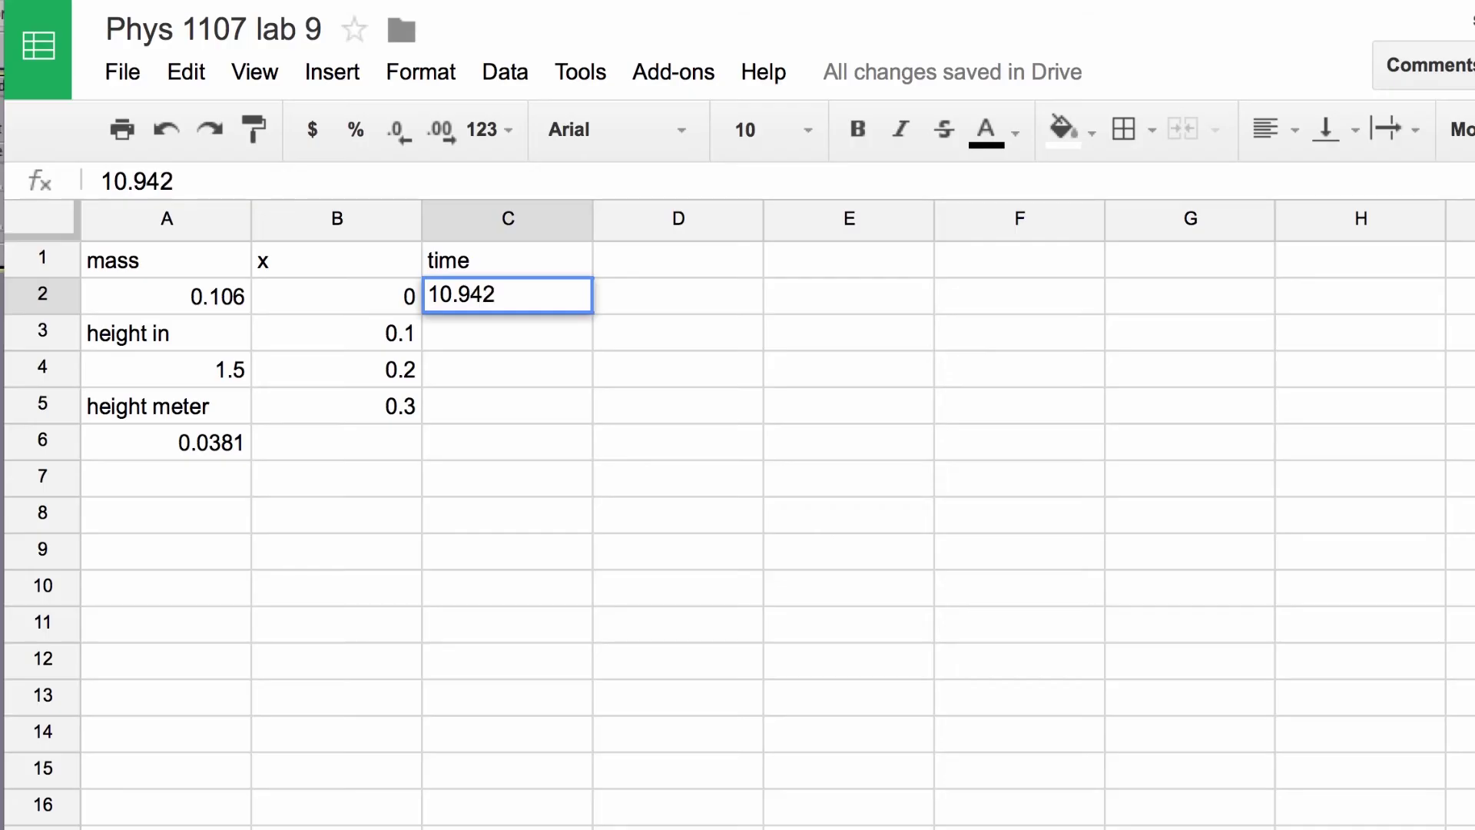
key(Return)
text(11.072)
key(Return)
text(11.212)
key(Return)
text(11.357)
key(Tab)
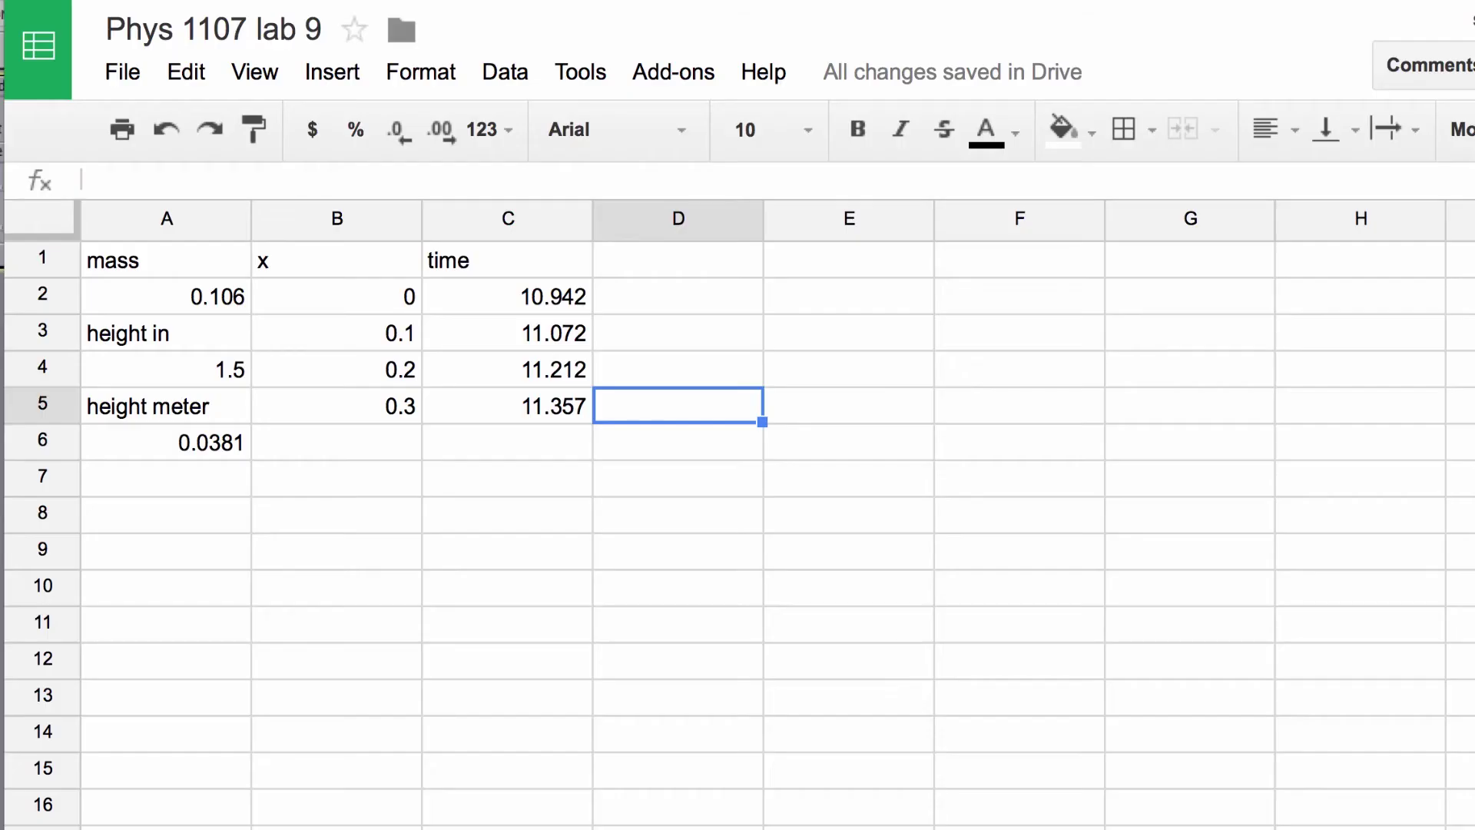
Head column D "dtime" in D1 and calculate the first time difference in D2 with =C3-C2
key(Up)
key(Up)
key(Up)
key(Up)
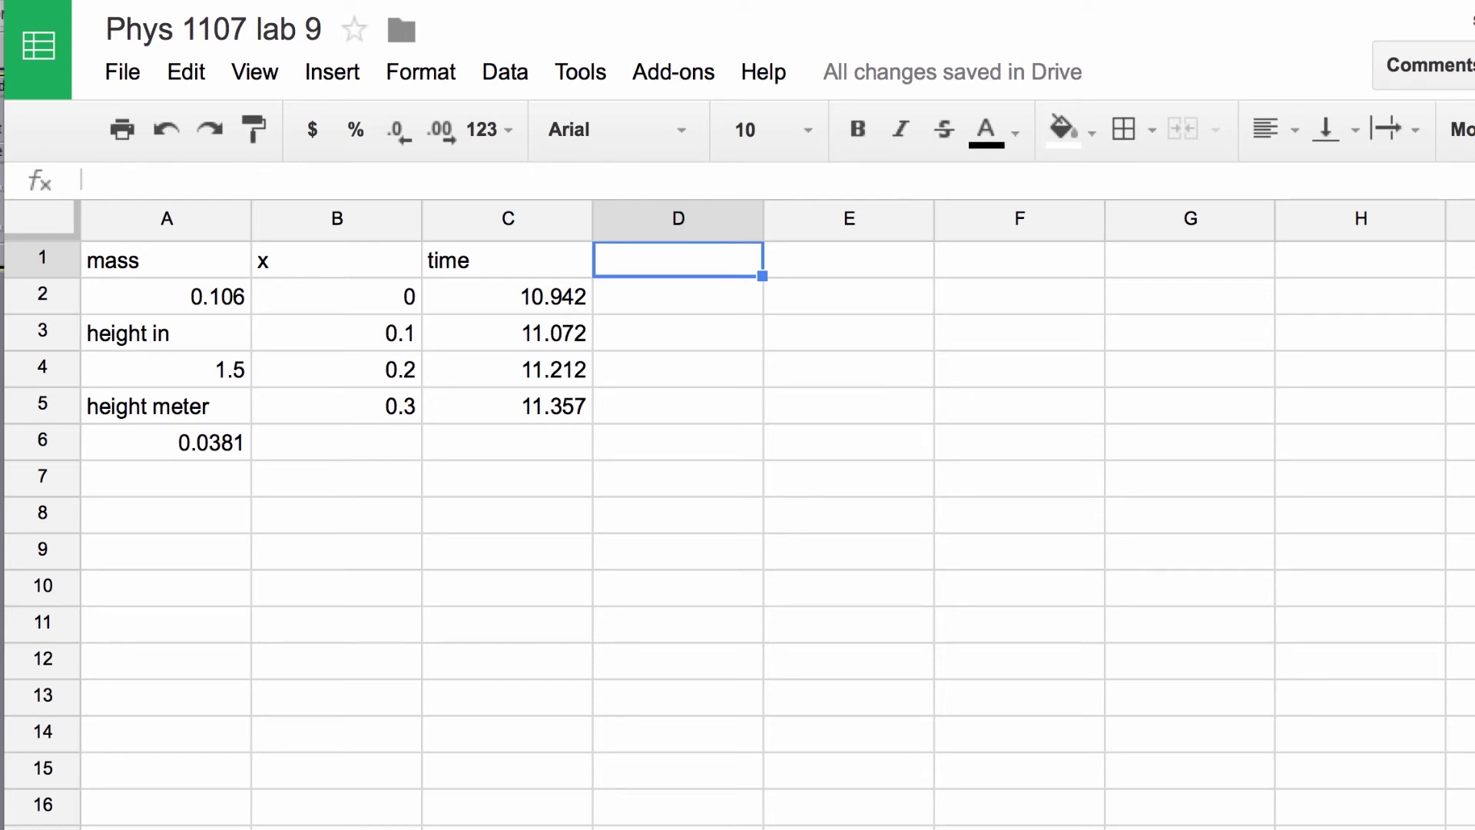
text(dtime)
key(Return)
text(=)
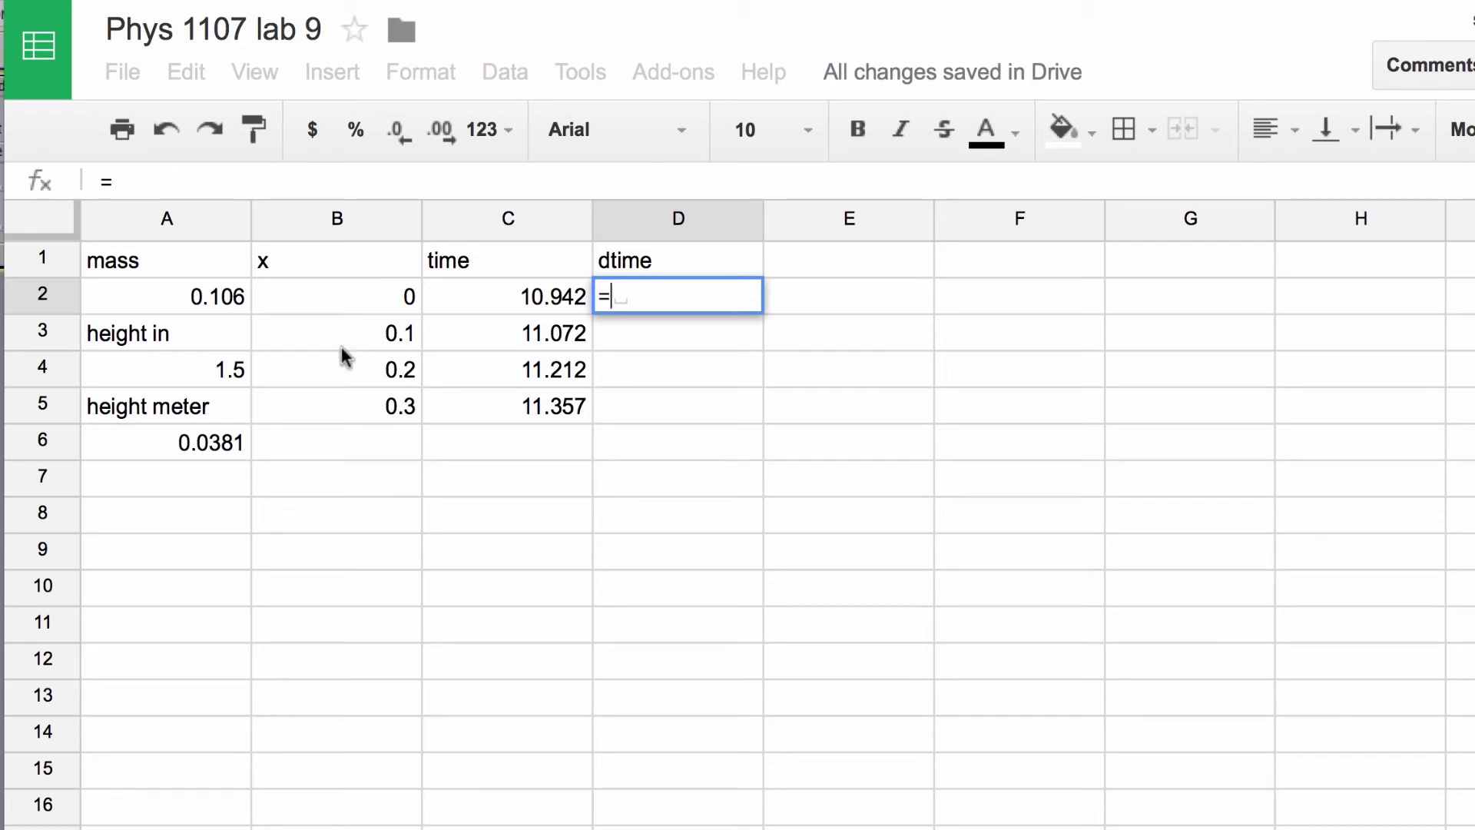
click(460, 330)
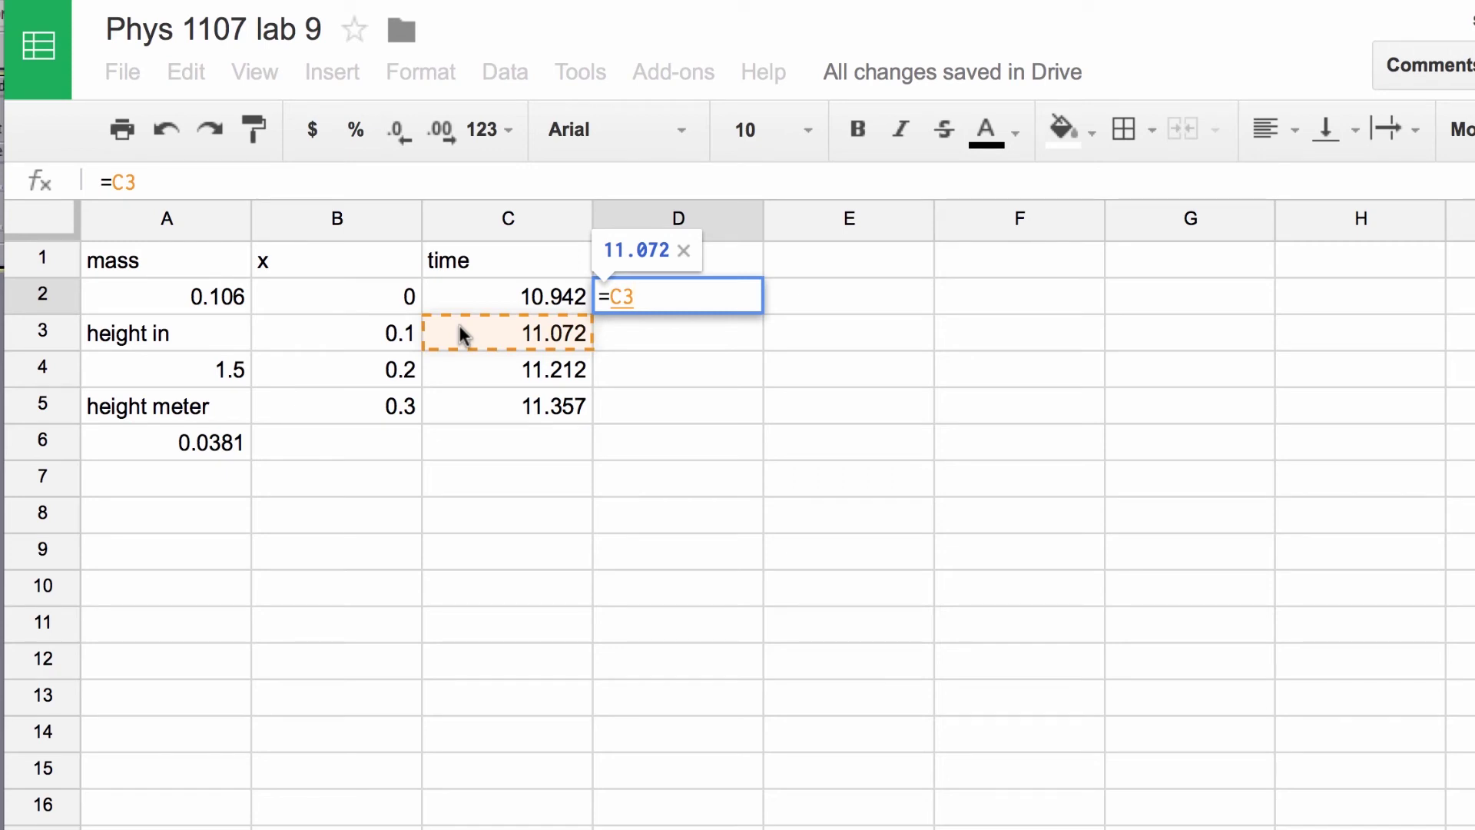
text(-)
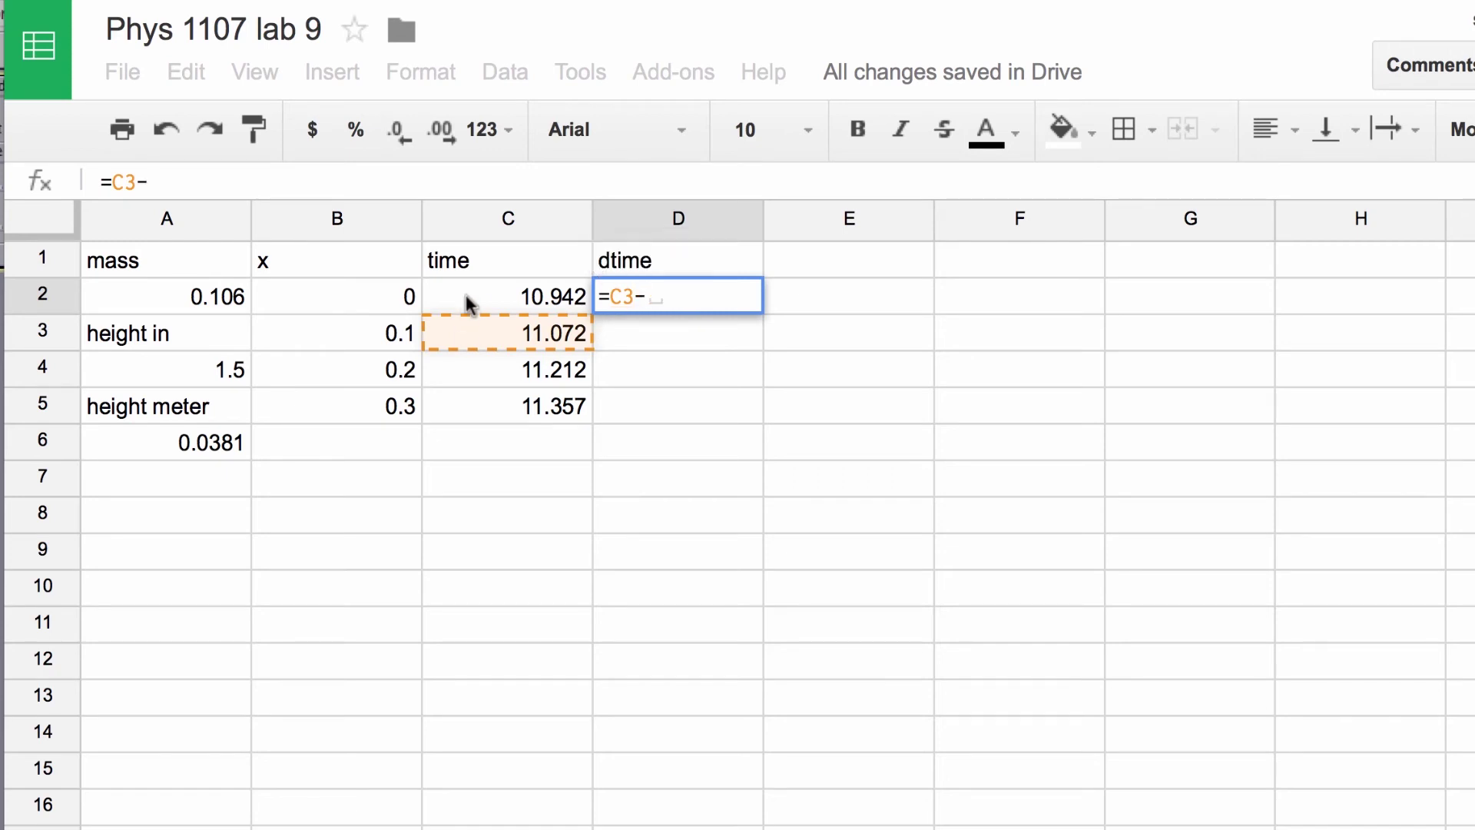
click(487, 293)
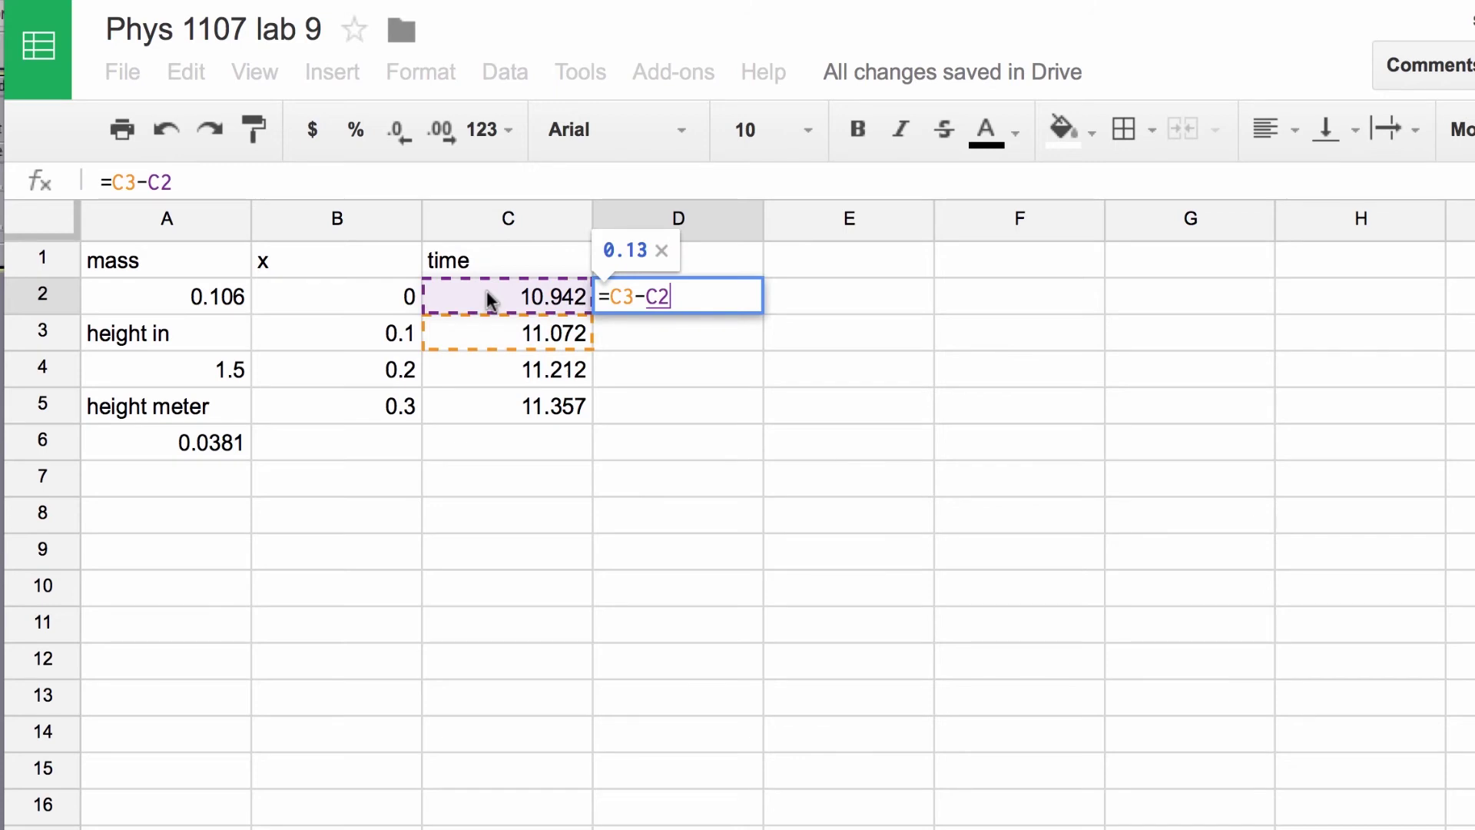
key(Return)
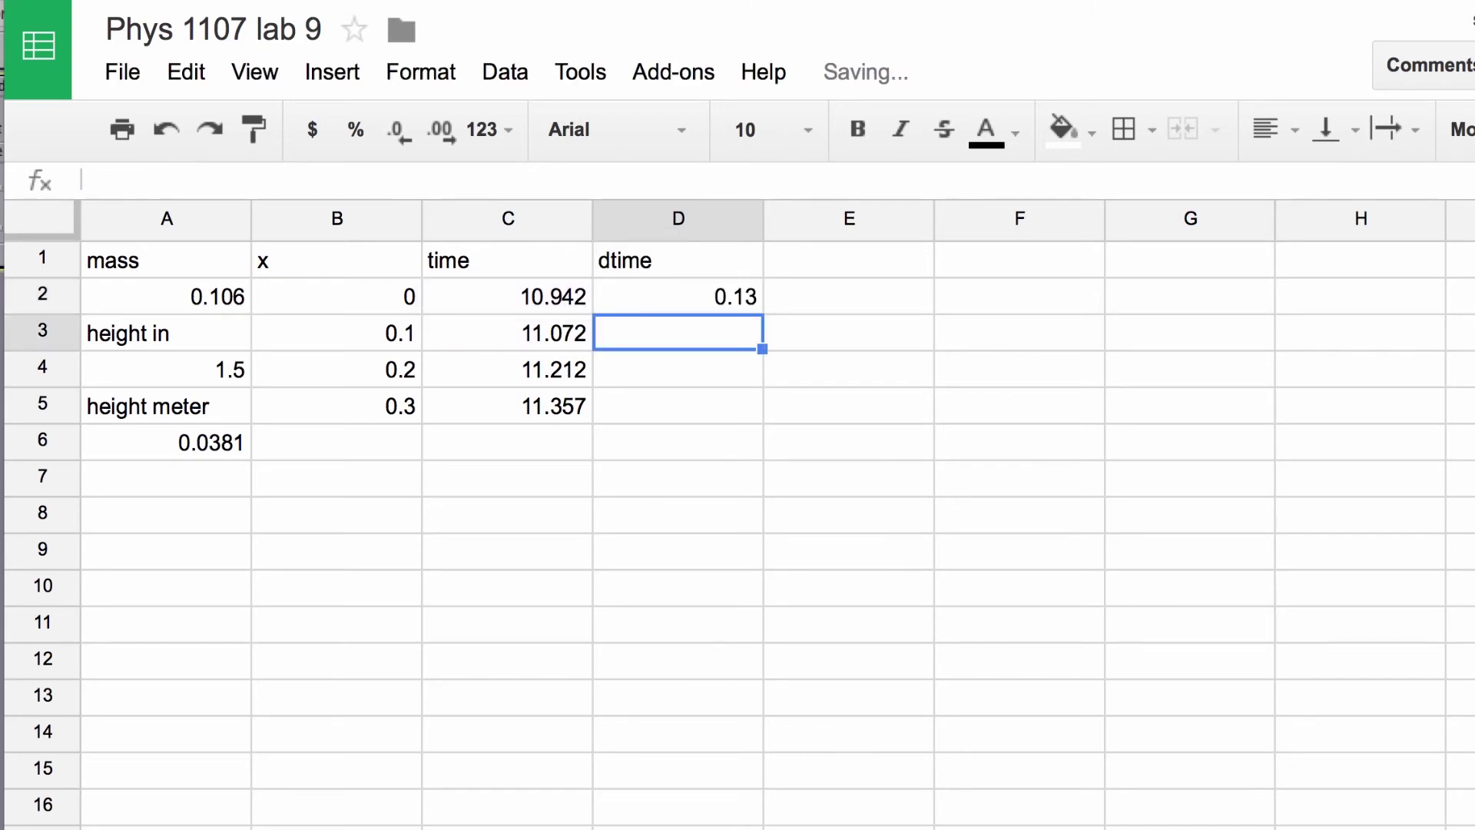
Fill the time-difference formula from D2 down through D4
click(652, 286)
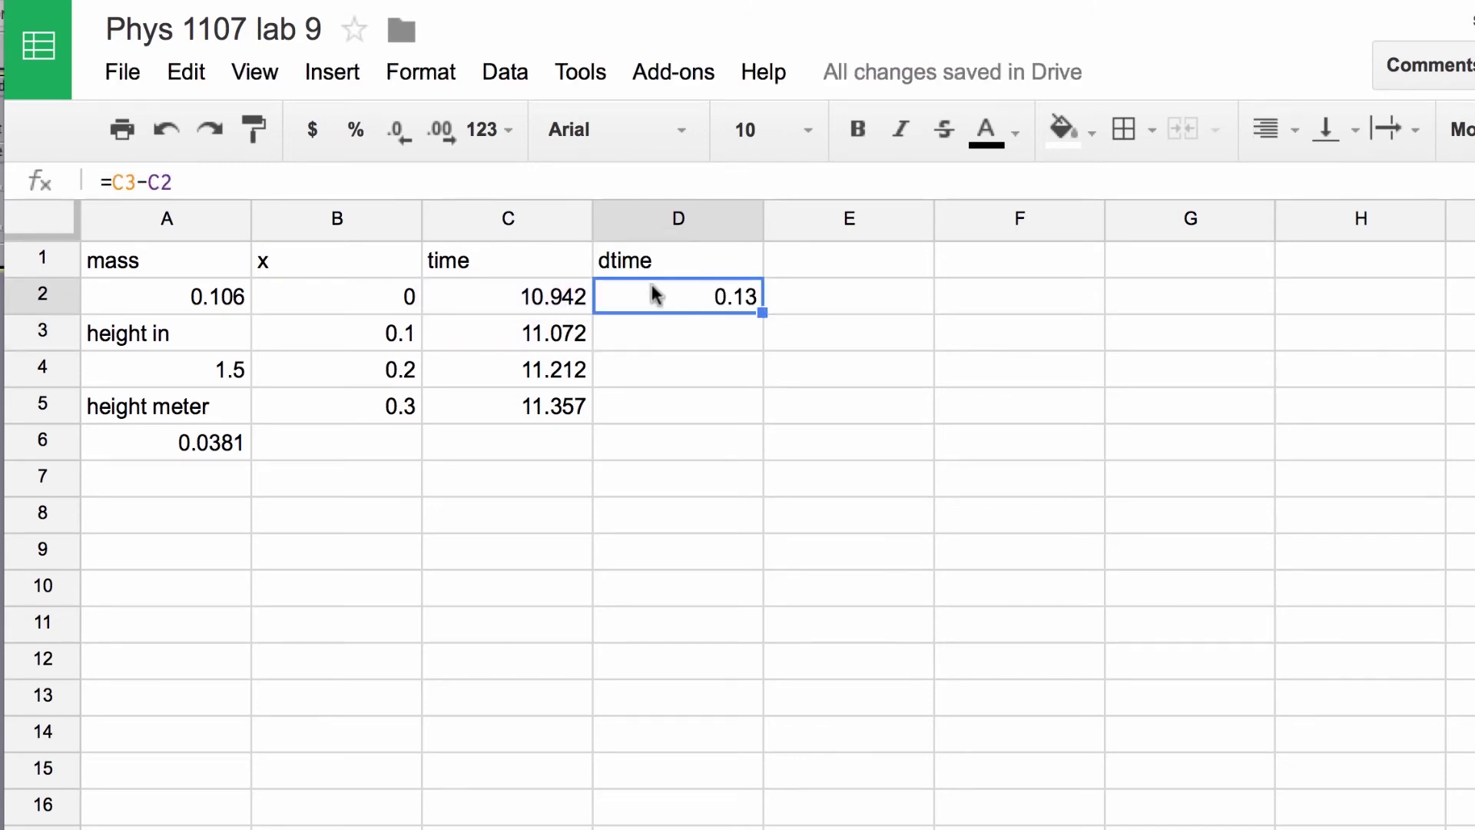
drag(761, 316, 761, 395)
click(738, 404)
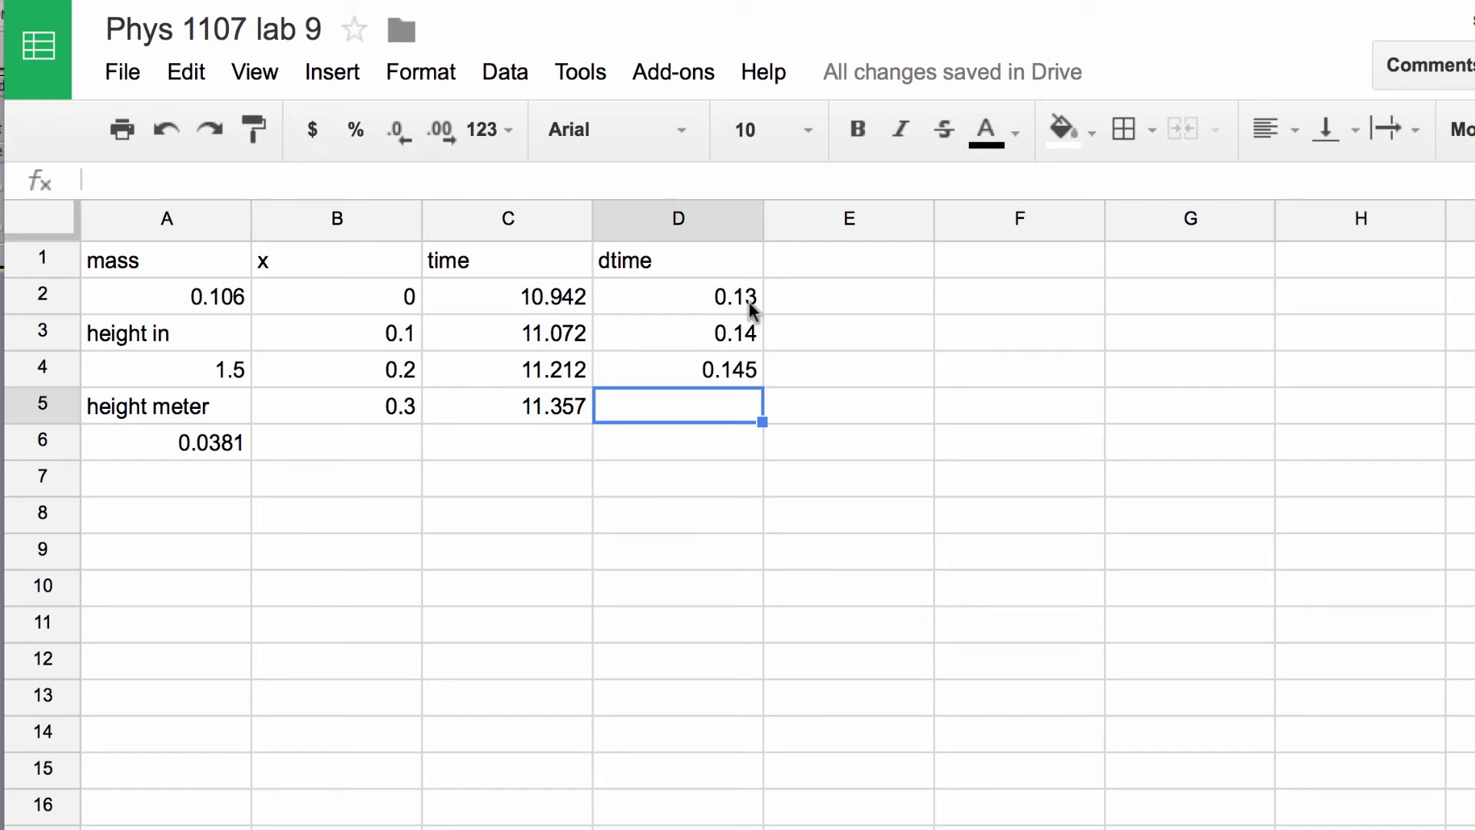
Head column E "velocity" in E1
click(821, 266)
text(velocity)
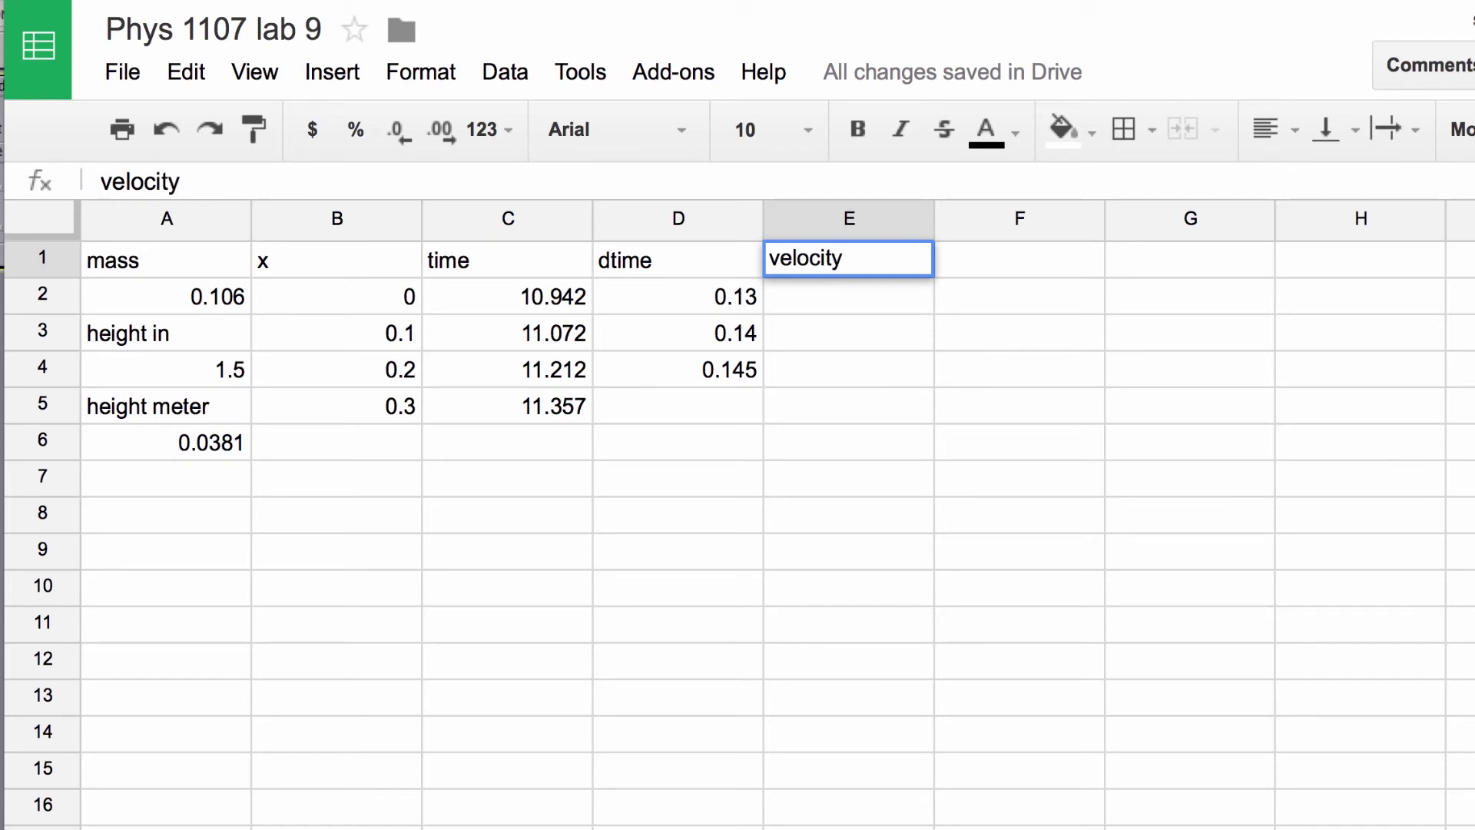
key(Return)
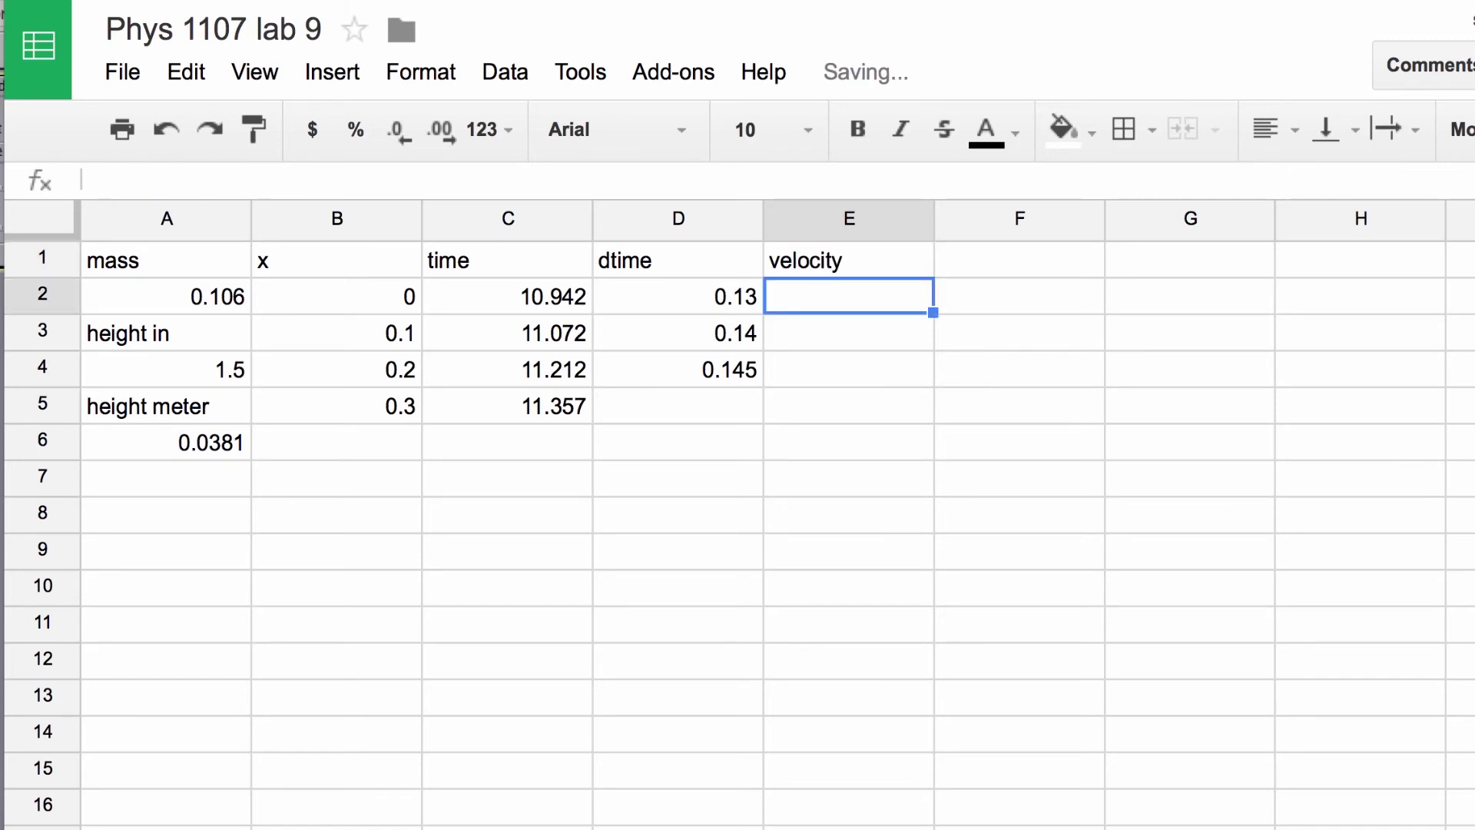
Calculate the first velocity in E2 with =(B3-B2)/(D2) and fill the formula down through E4
click(785, 178)
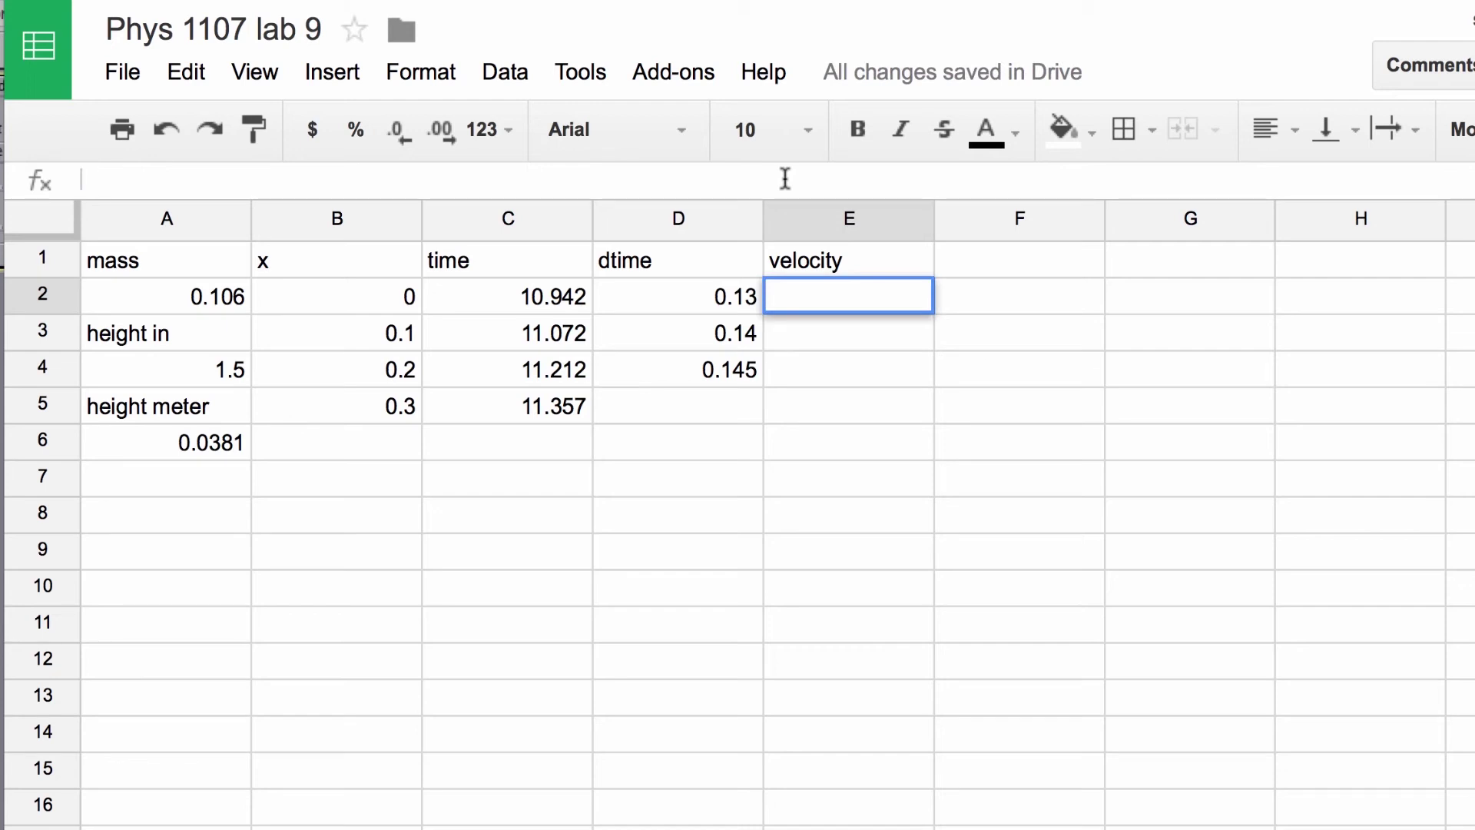
text(=)
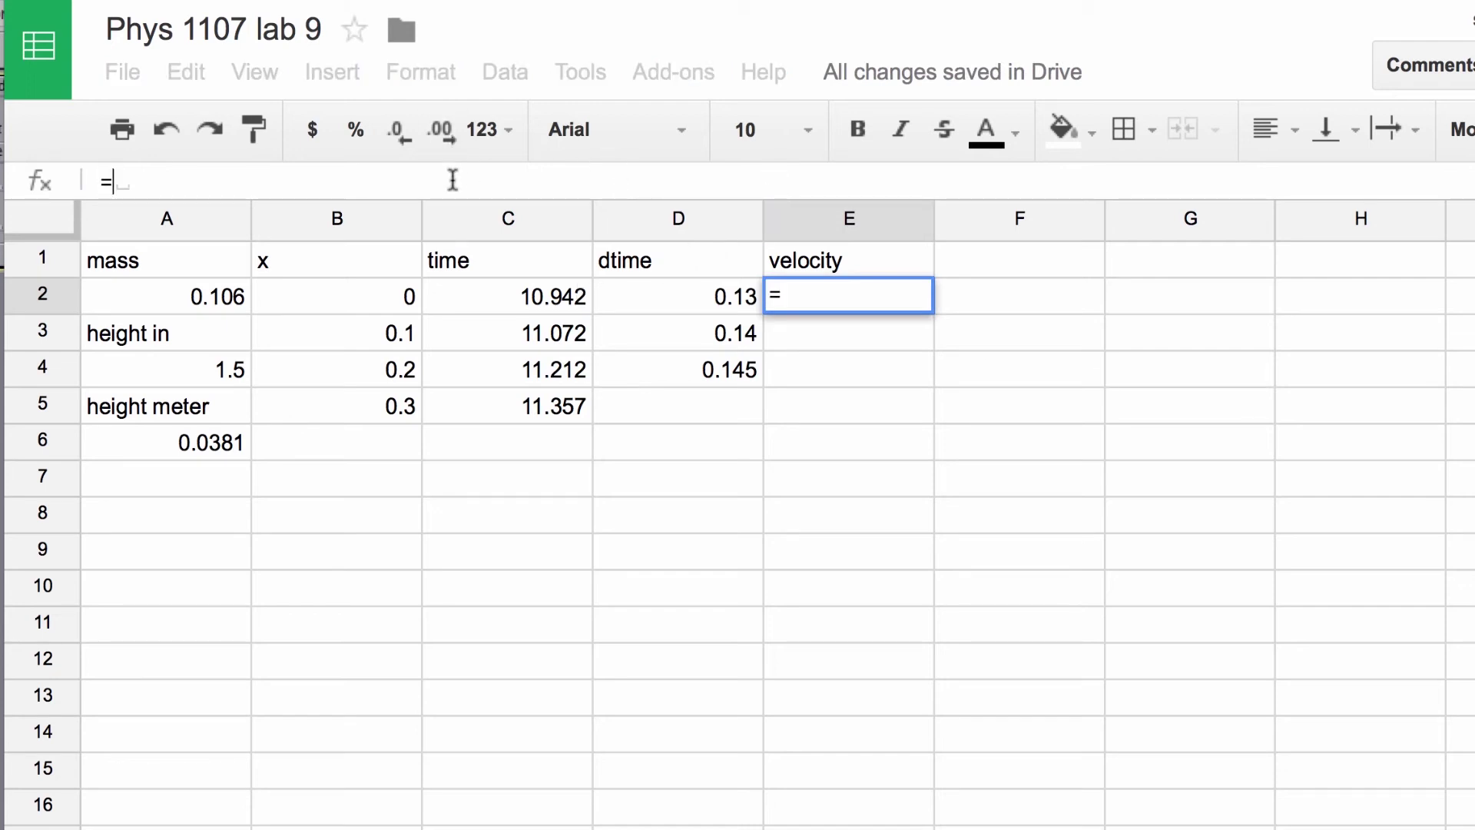
text(()
click(346, 323)
text(-)
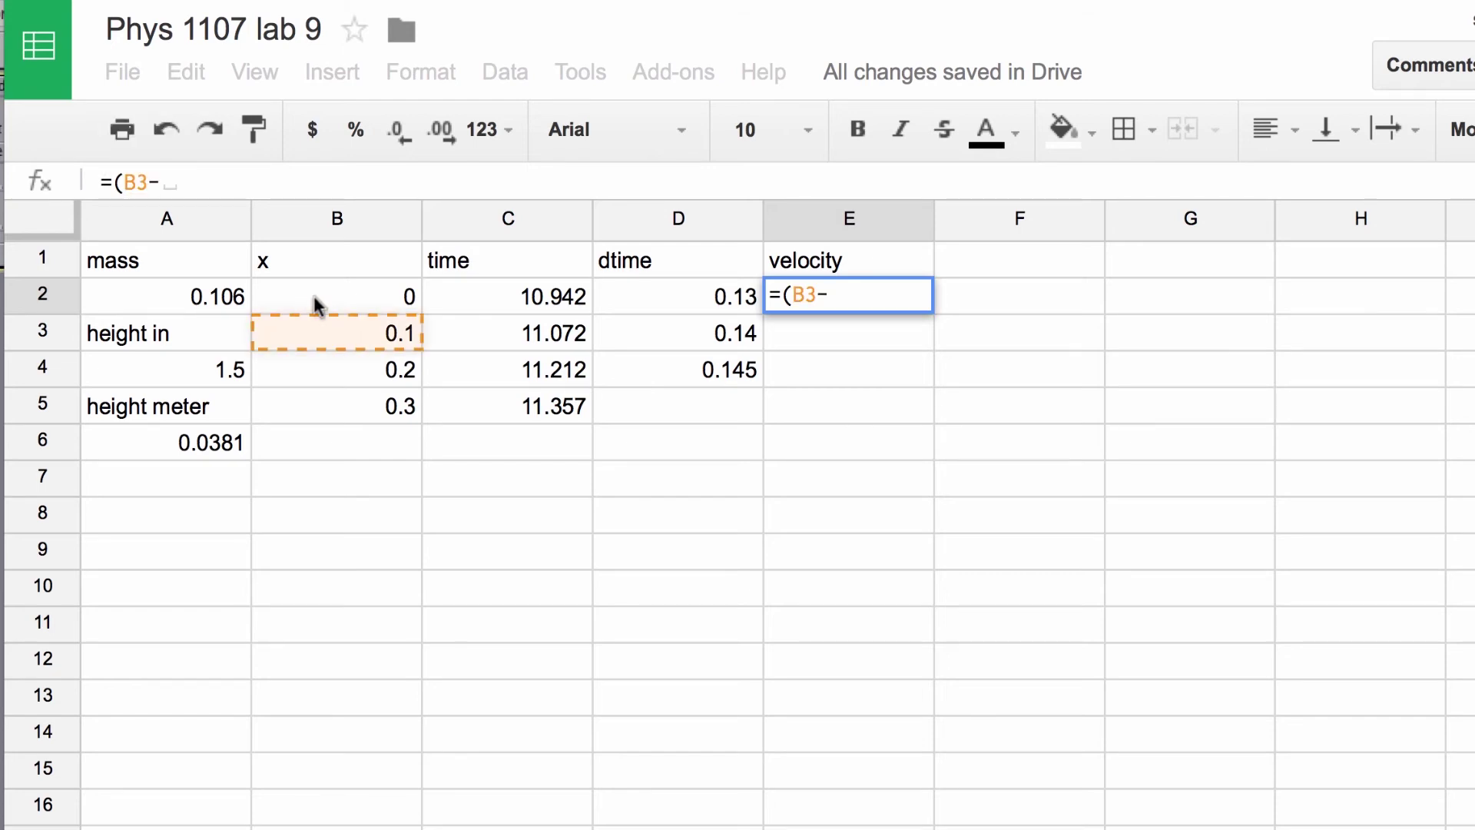
click(313, 297)
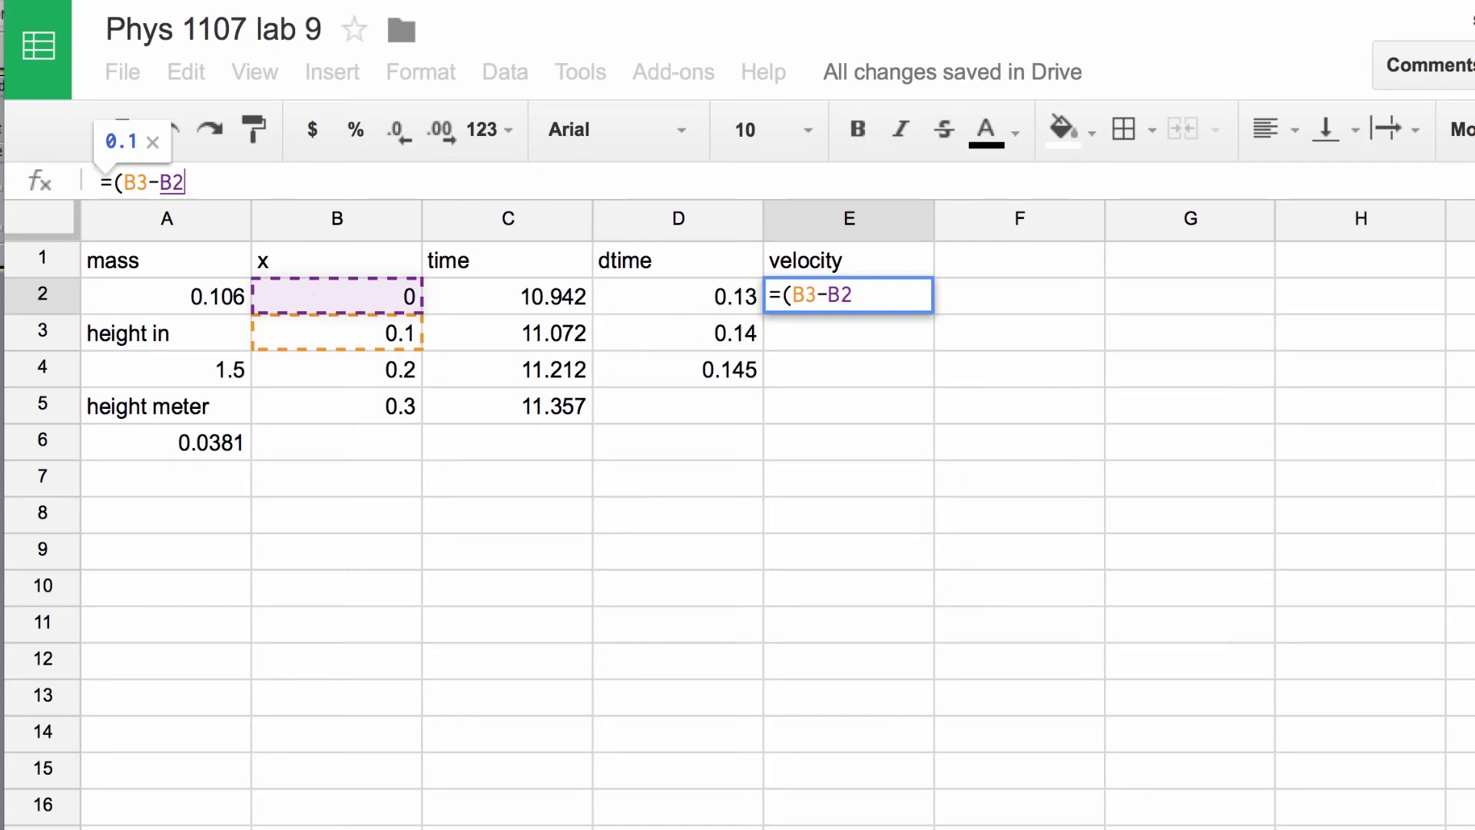
text()/()
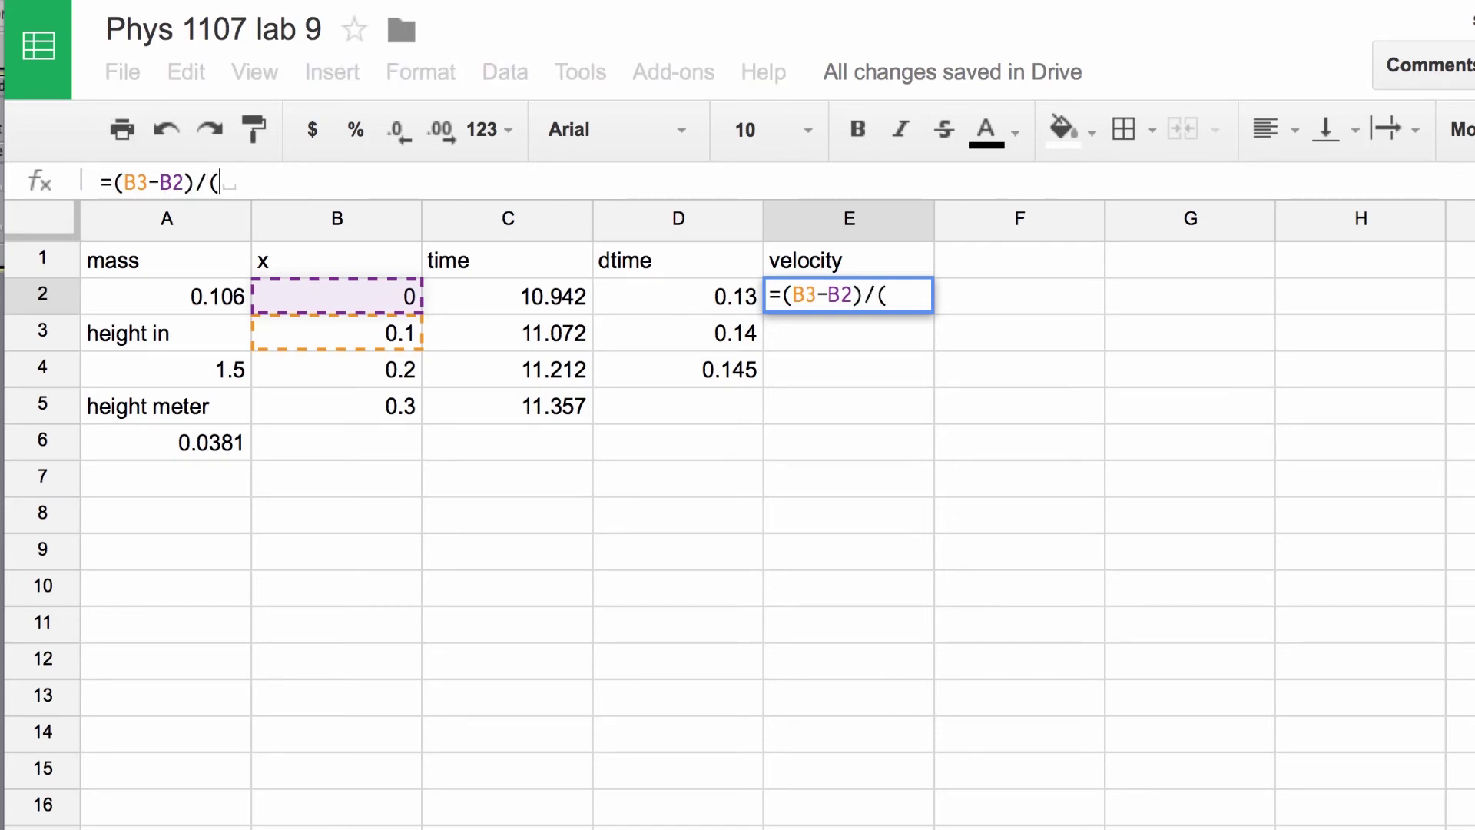
click(731, 306)
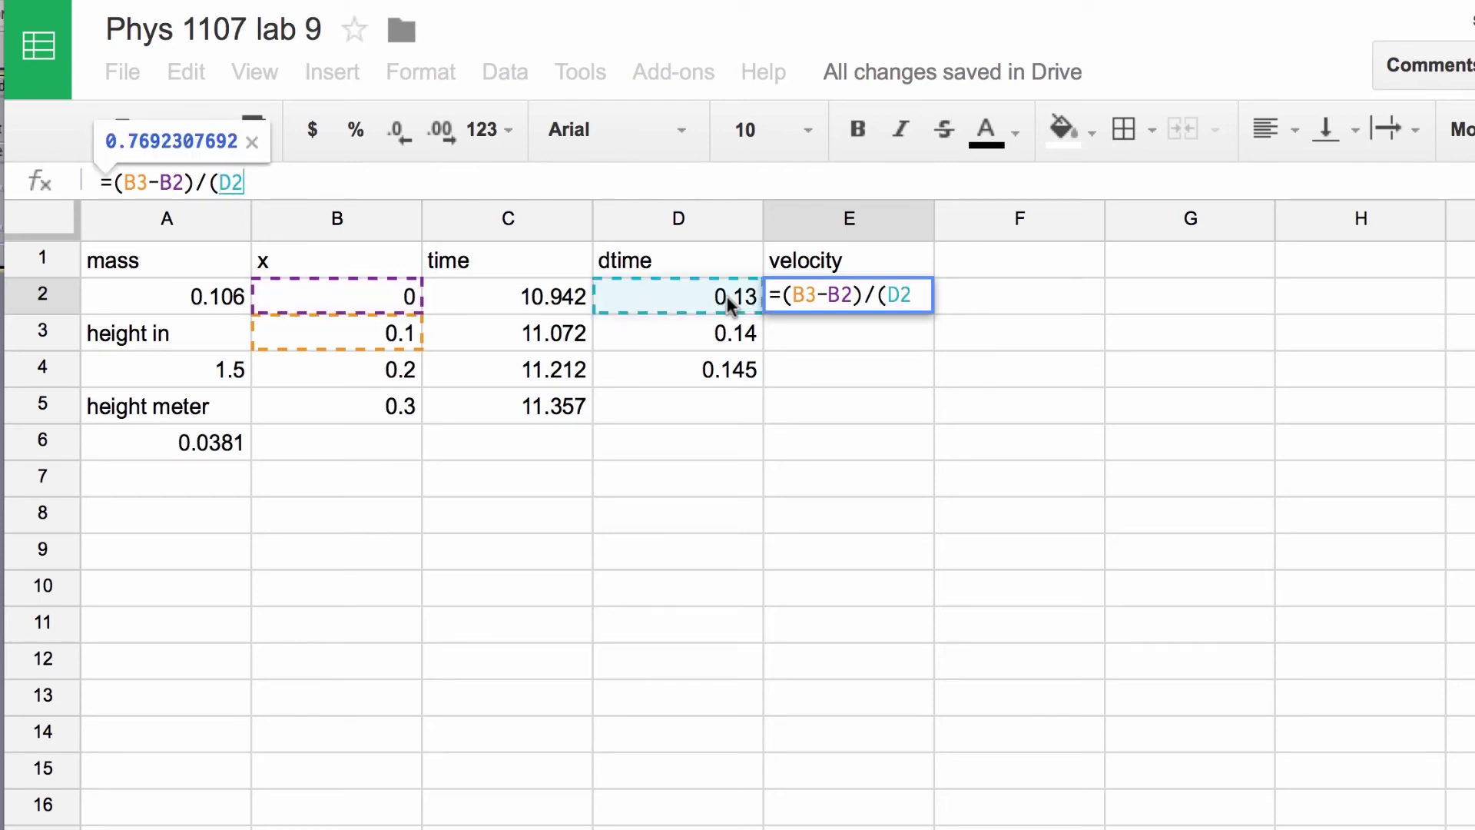
text())
key(Return)
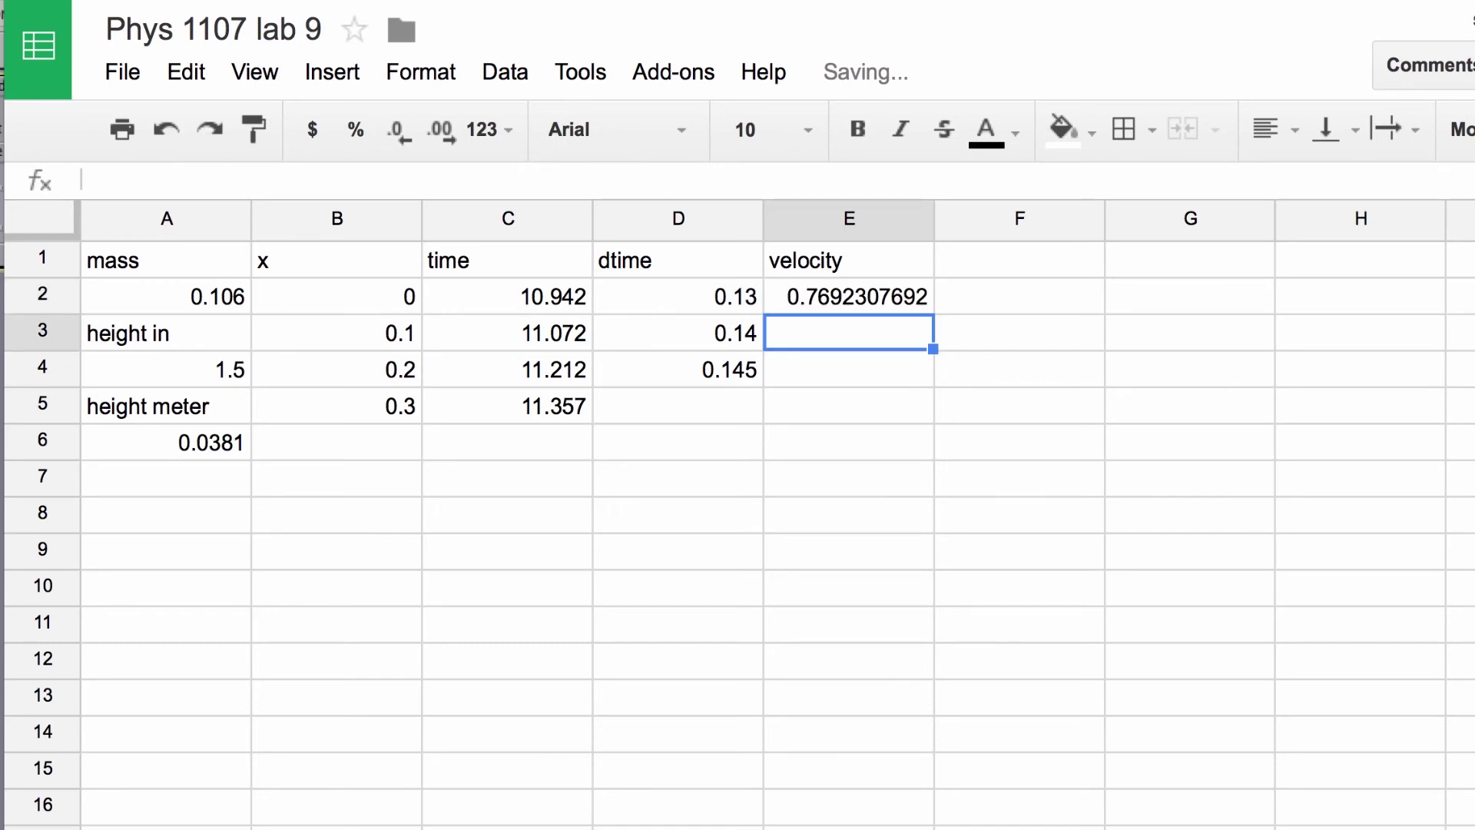
click(911, 293)
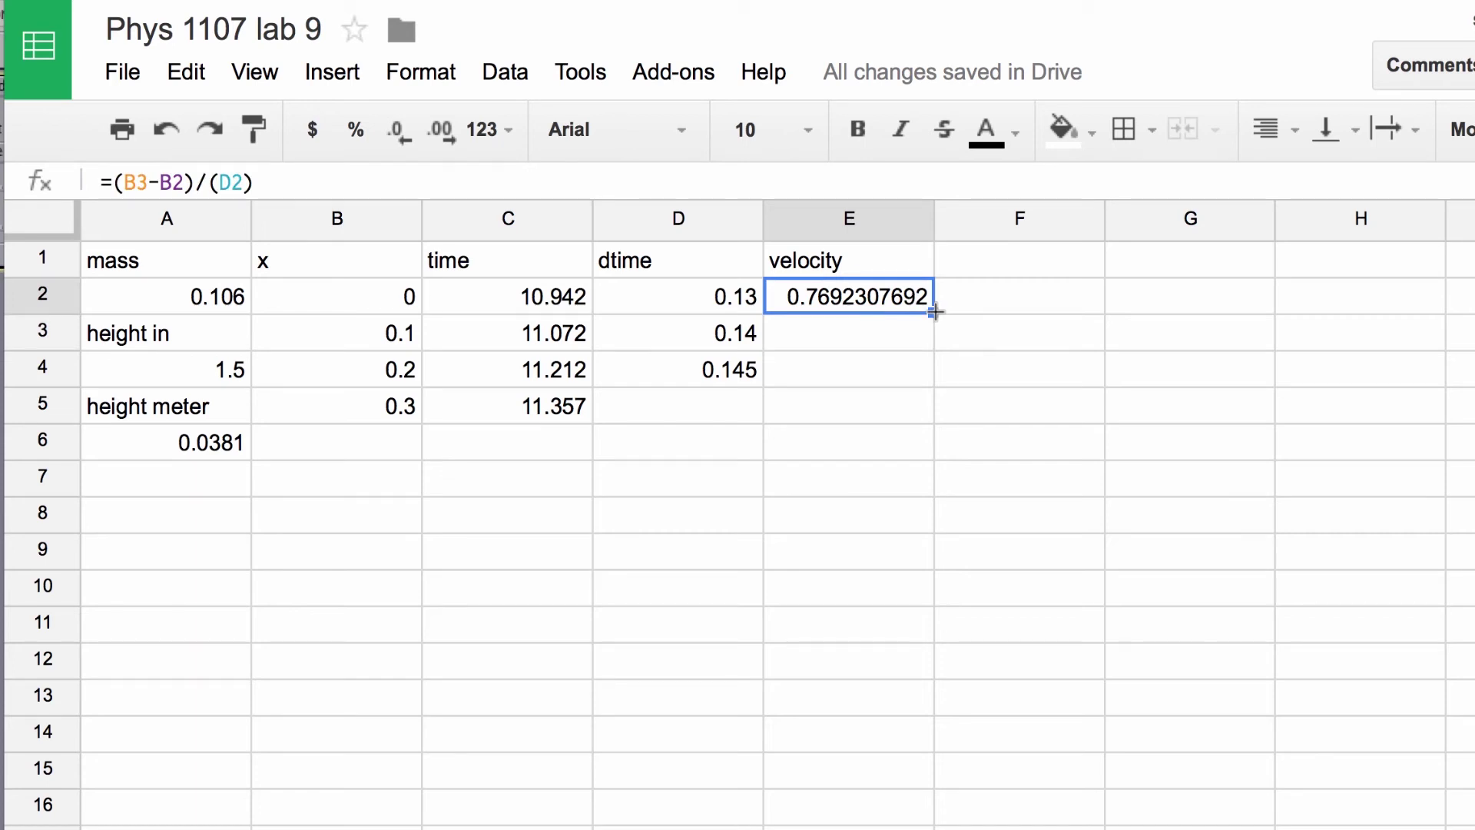
drag(935, 312, 932, 365)
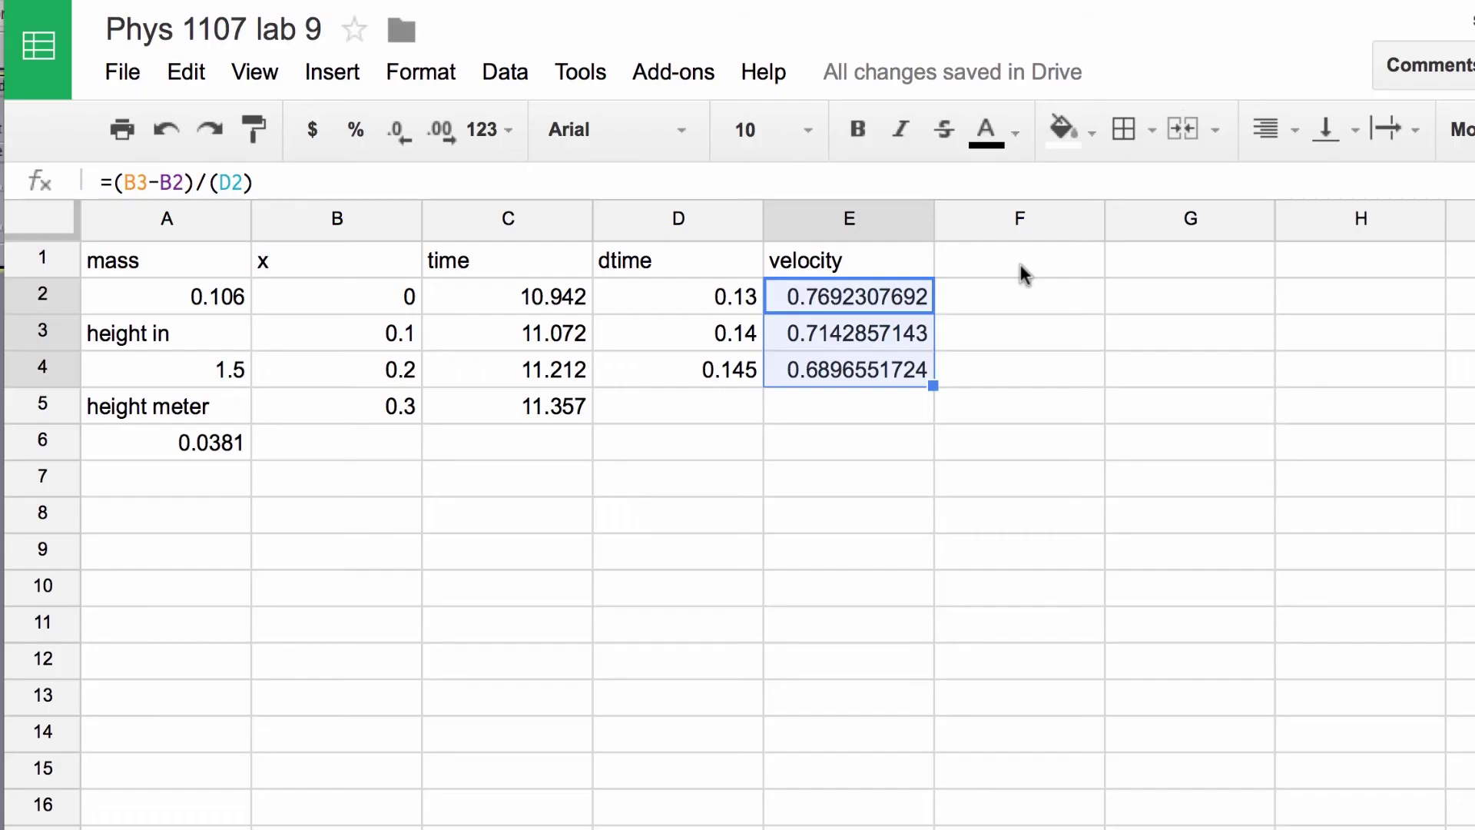
Head column F "KE" in F1 and calculate the first kinetic energy in F2 with =0.5*A2*E2*E2
click(1021, 264)
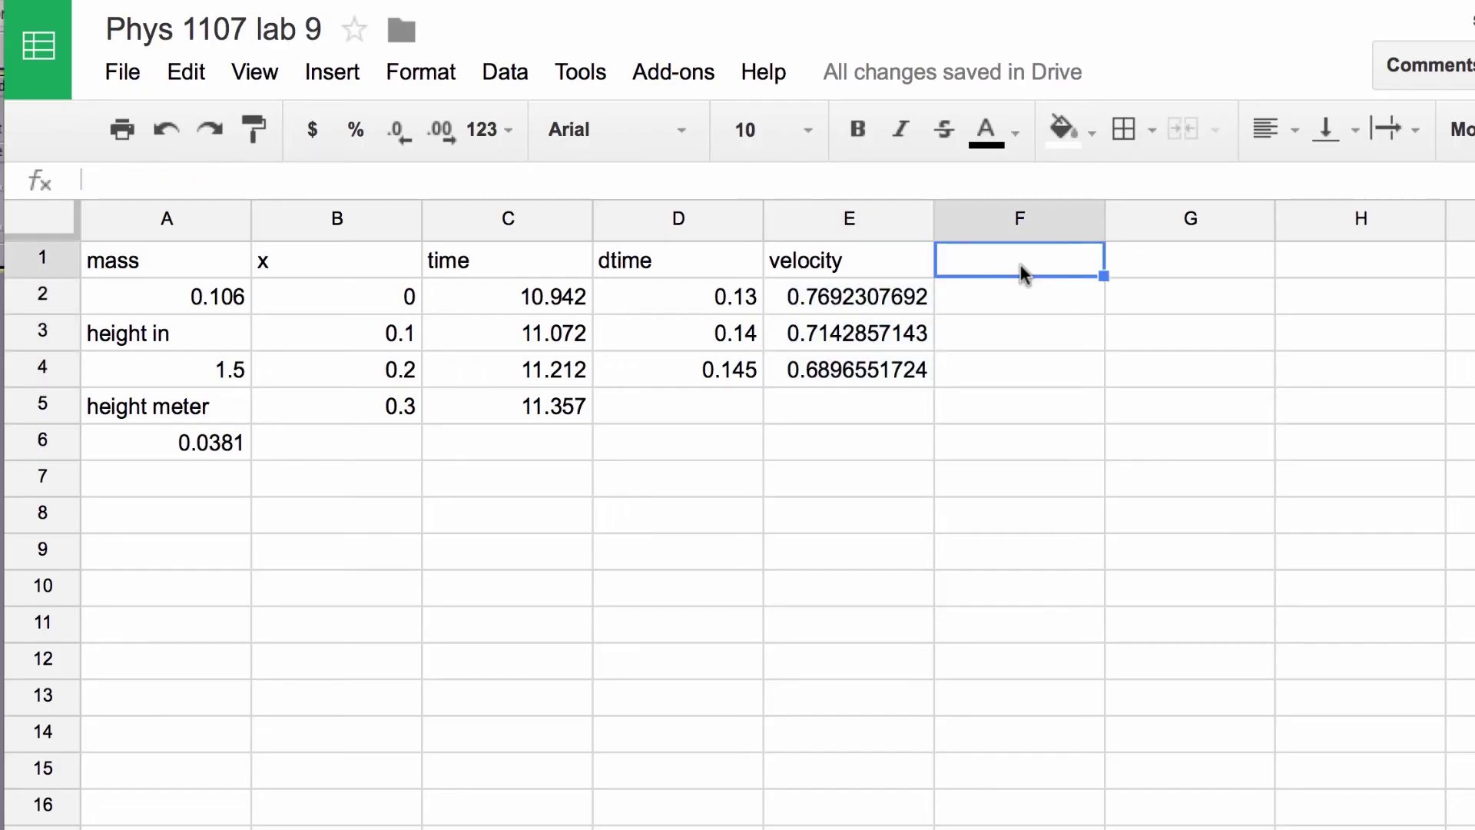
text(KE)
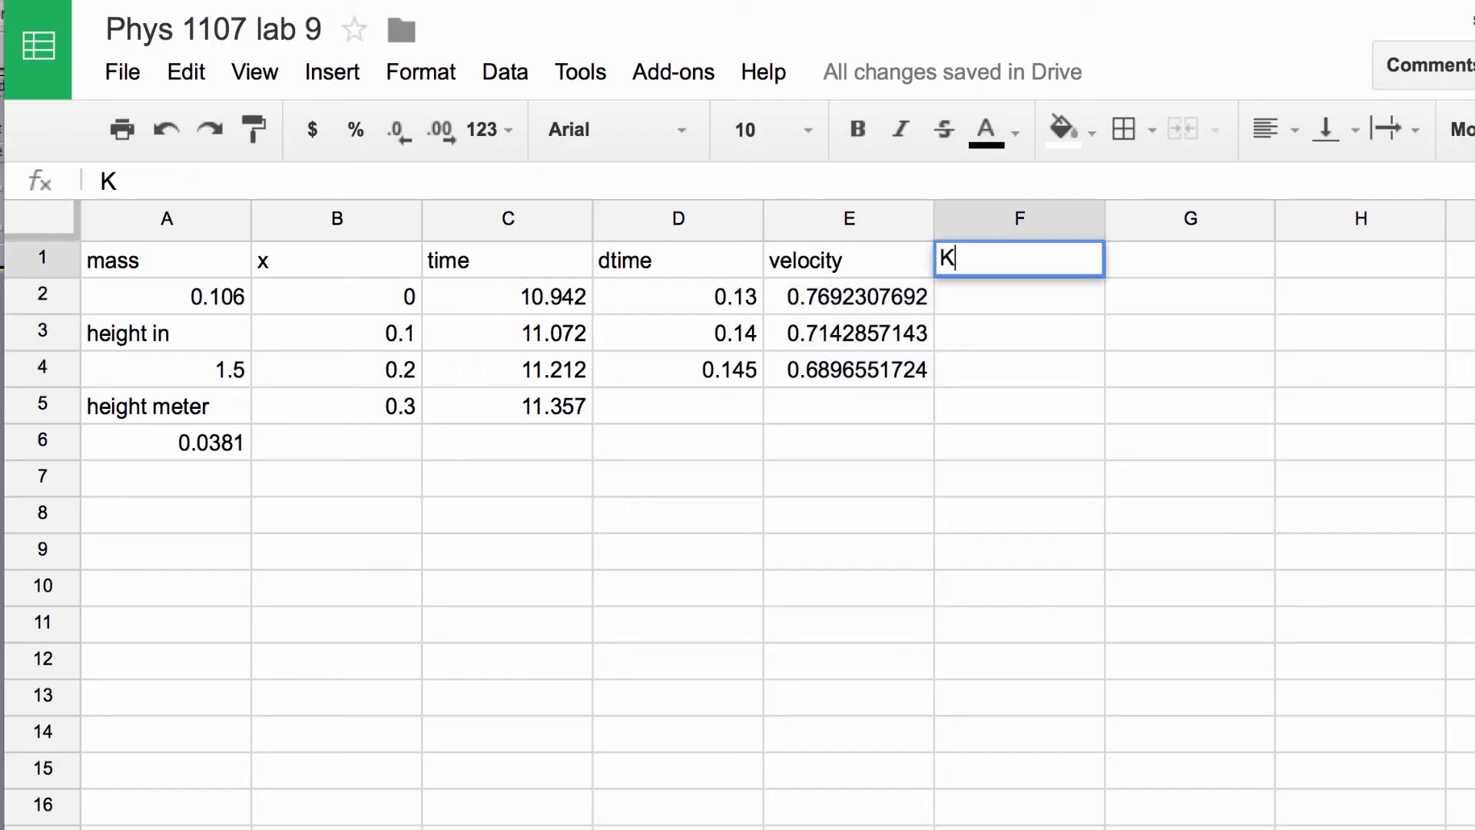
click(1025, 314)
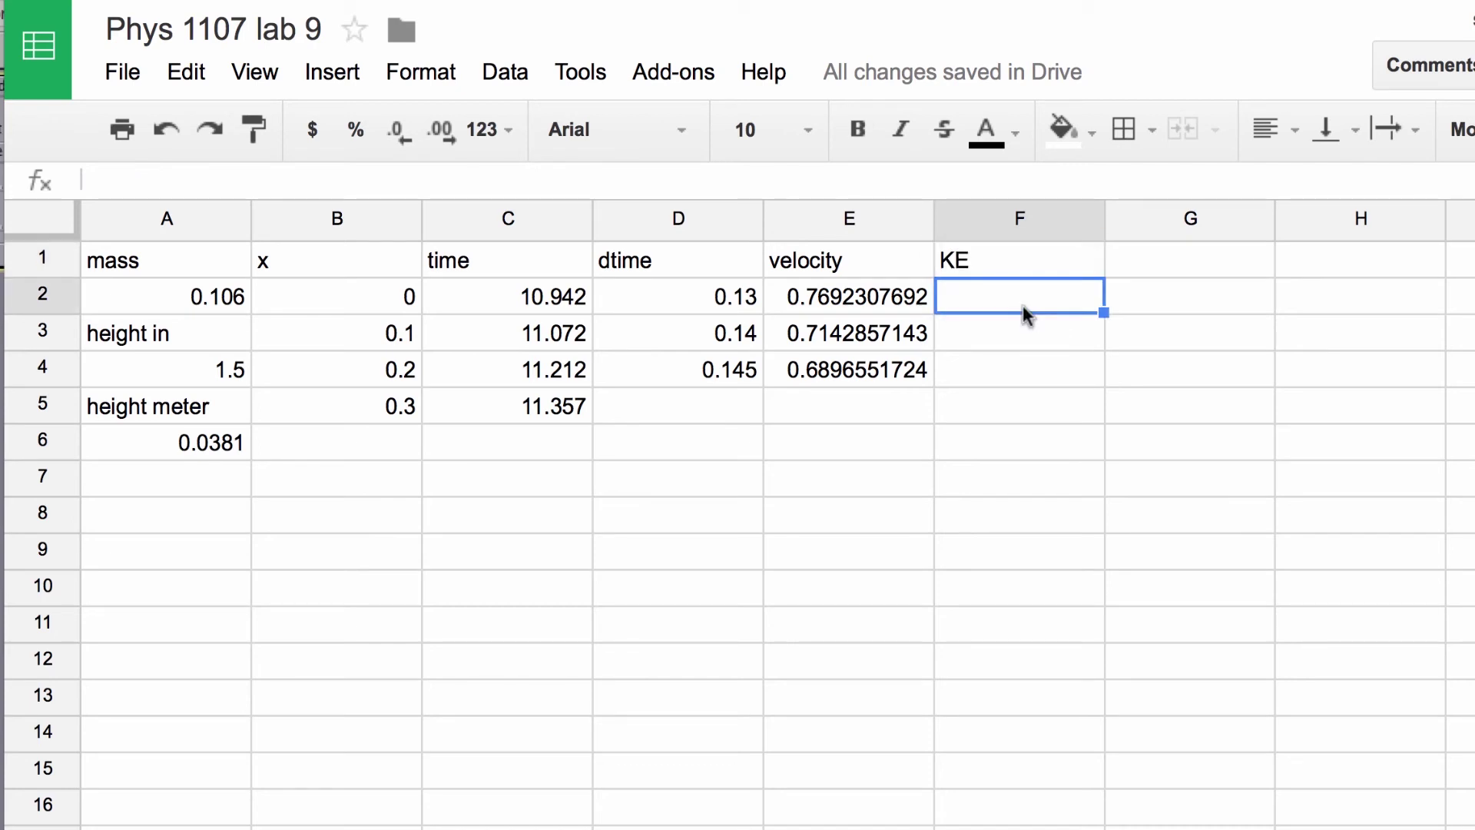
text(=0.5)
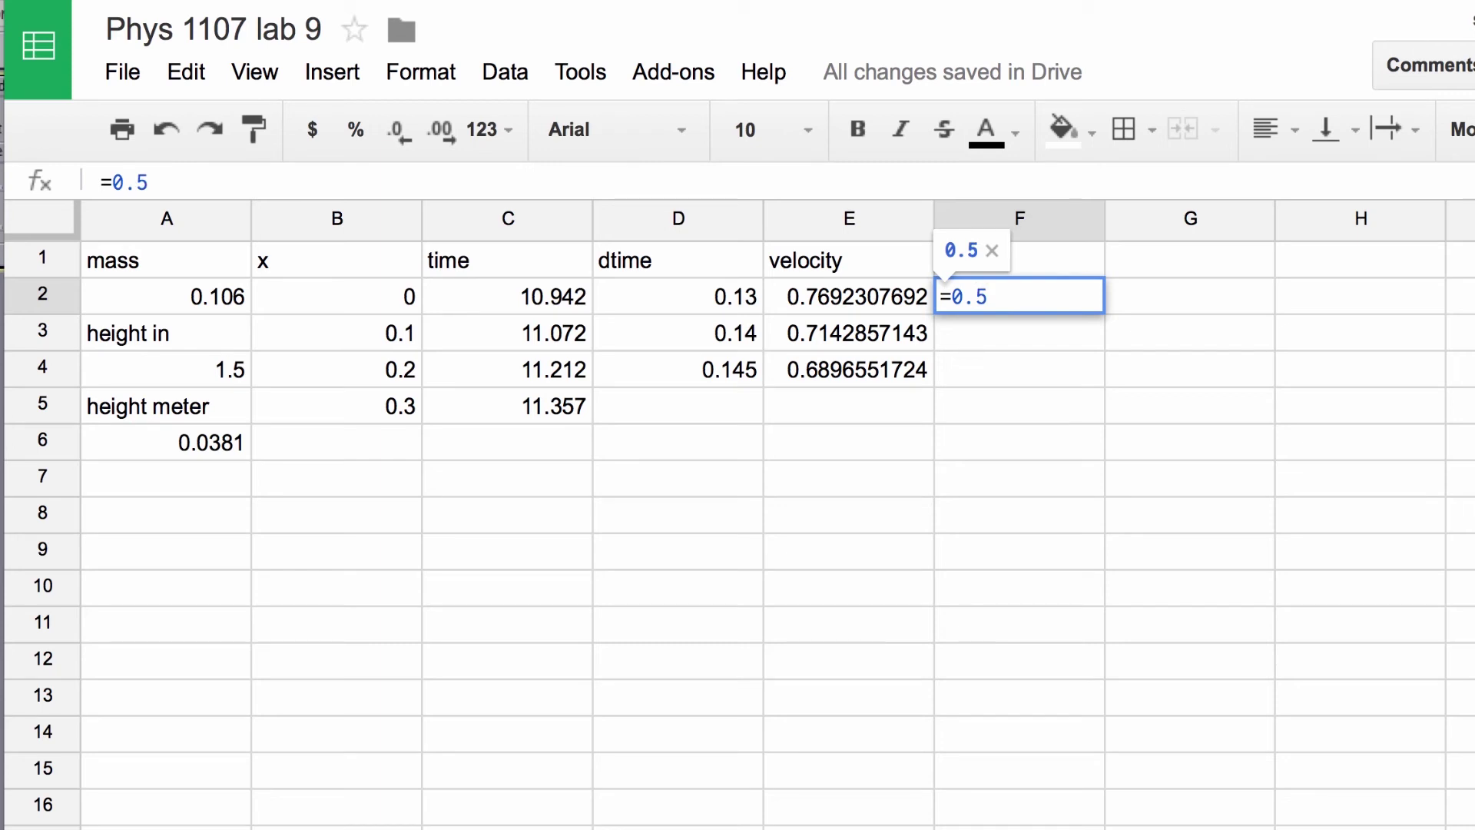
text(*)
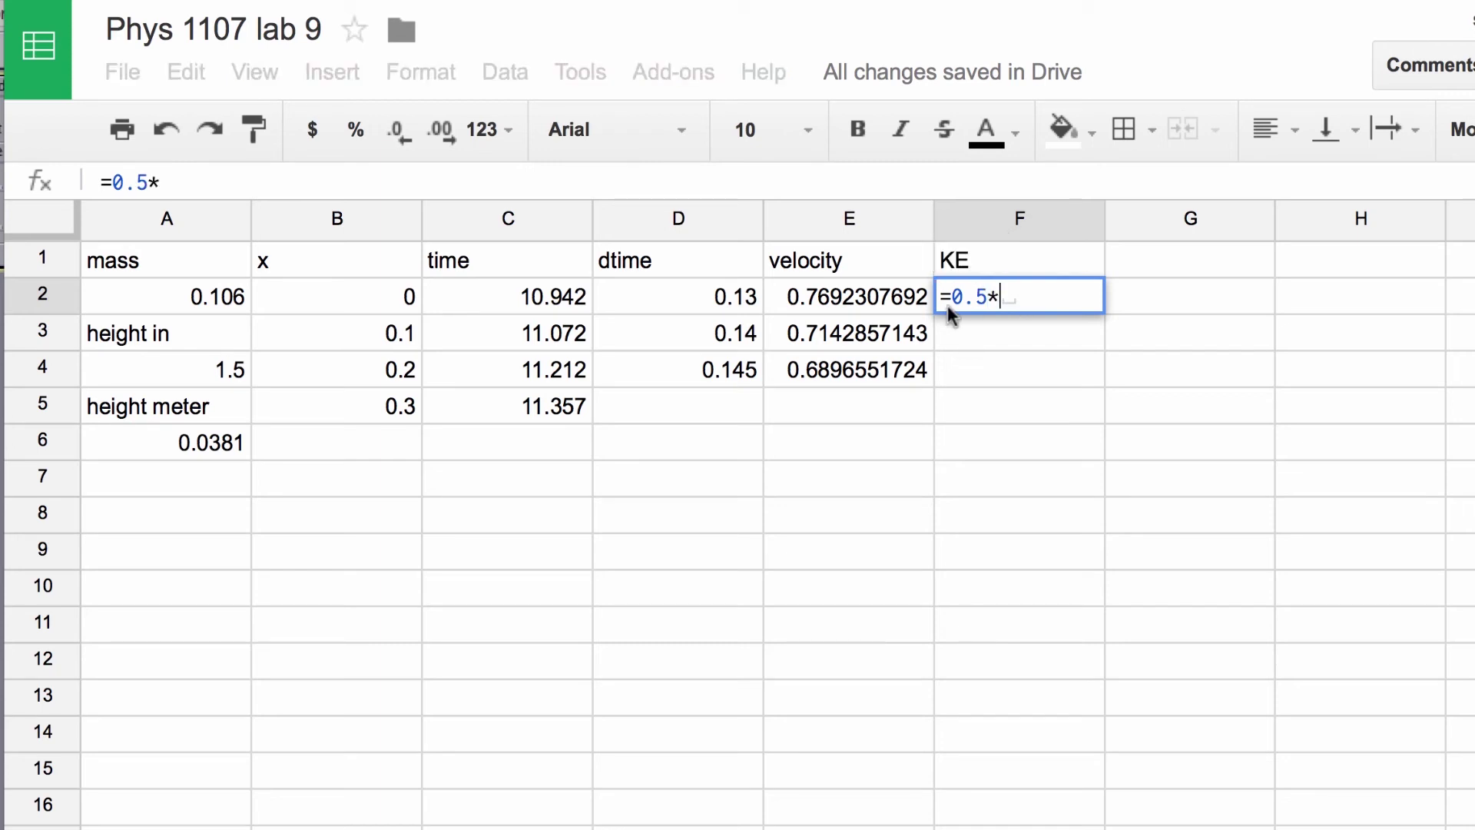
click(148, 298)
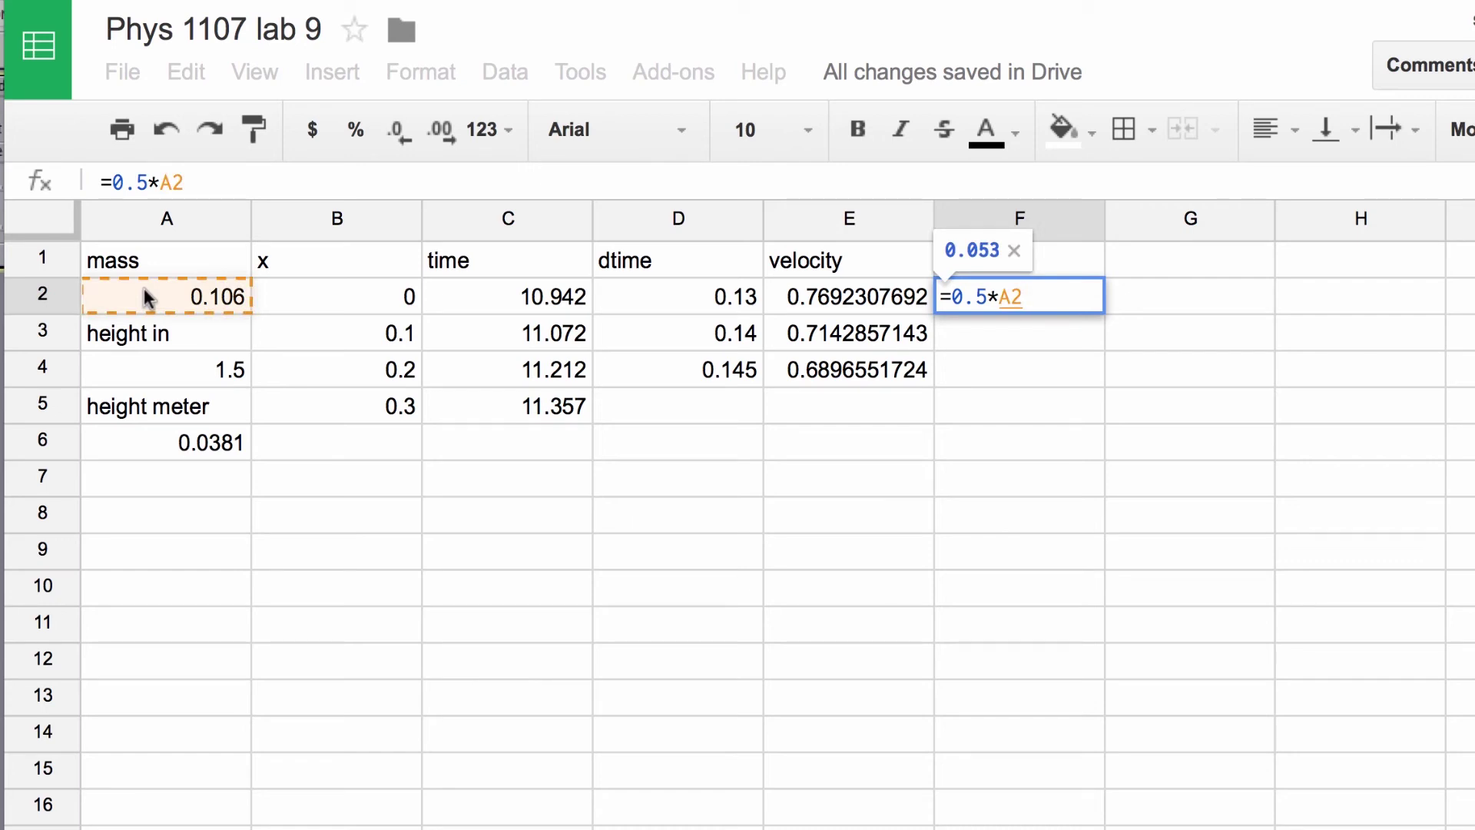
click(223, 178)
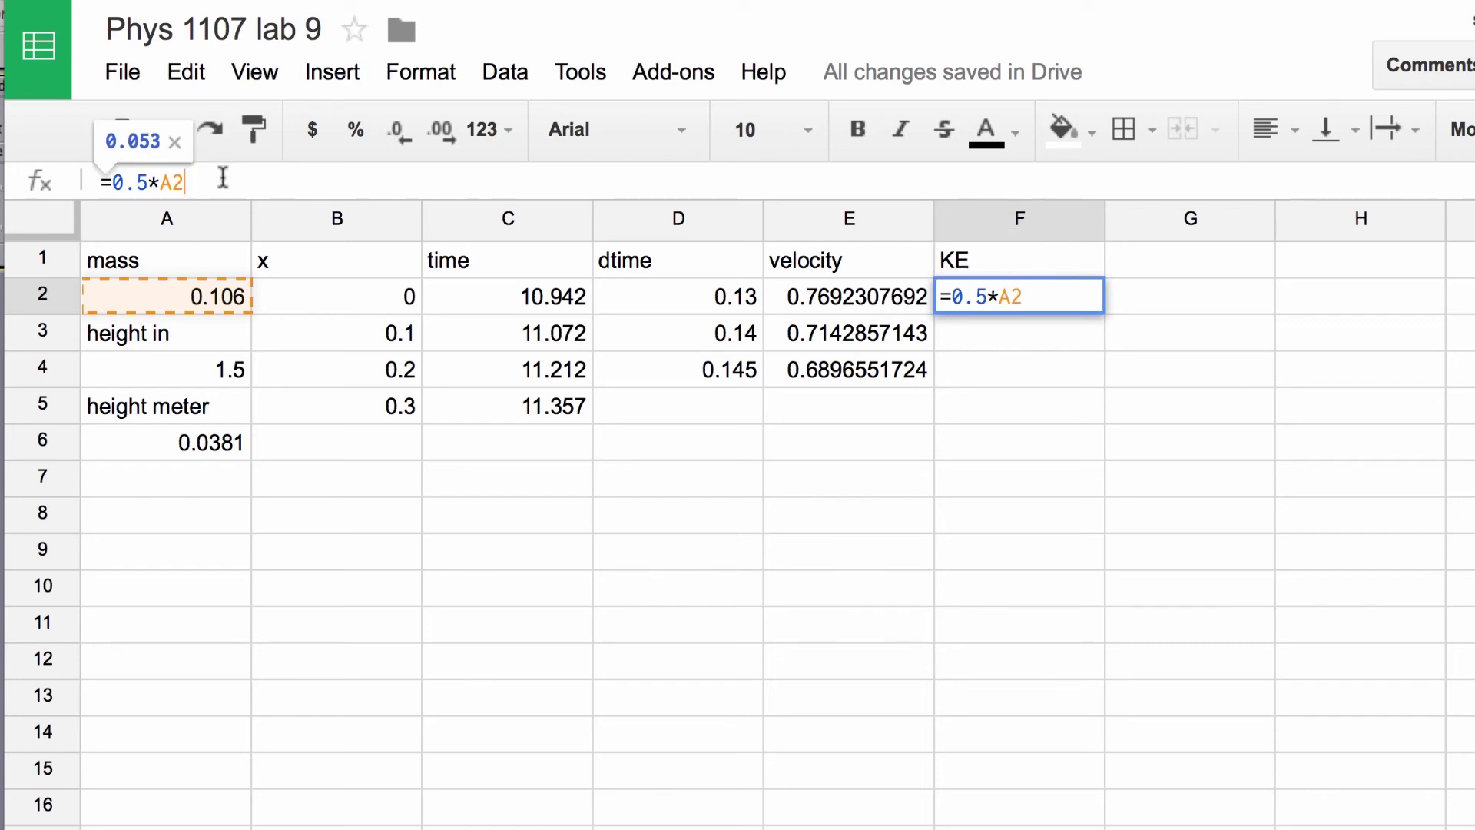
text(*)
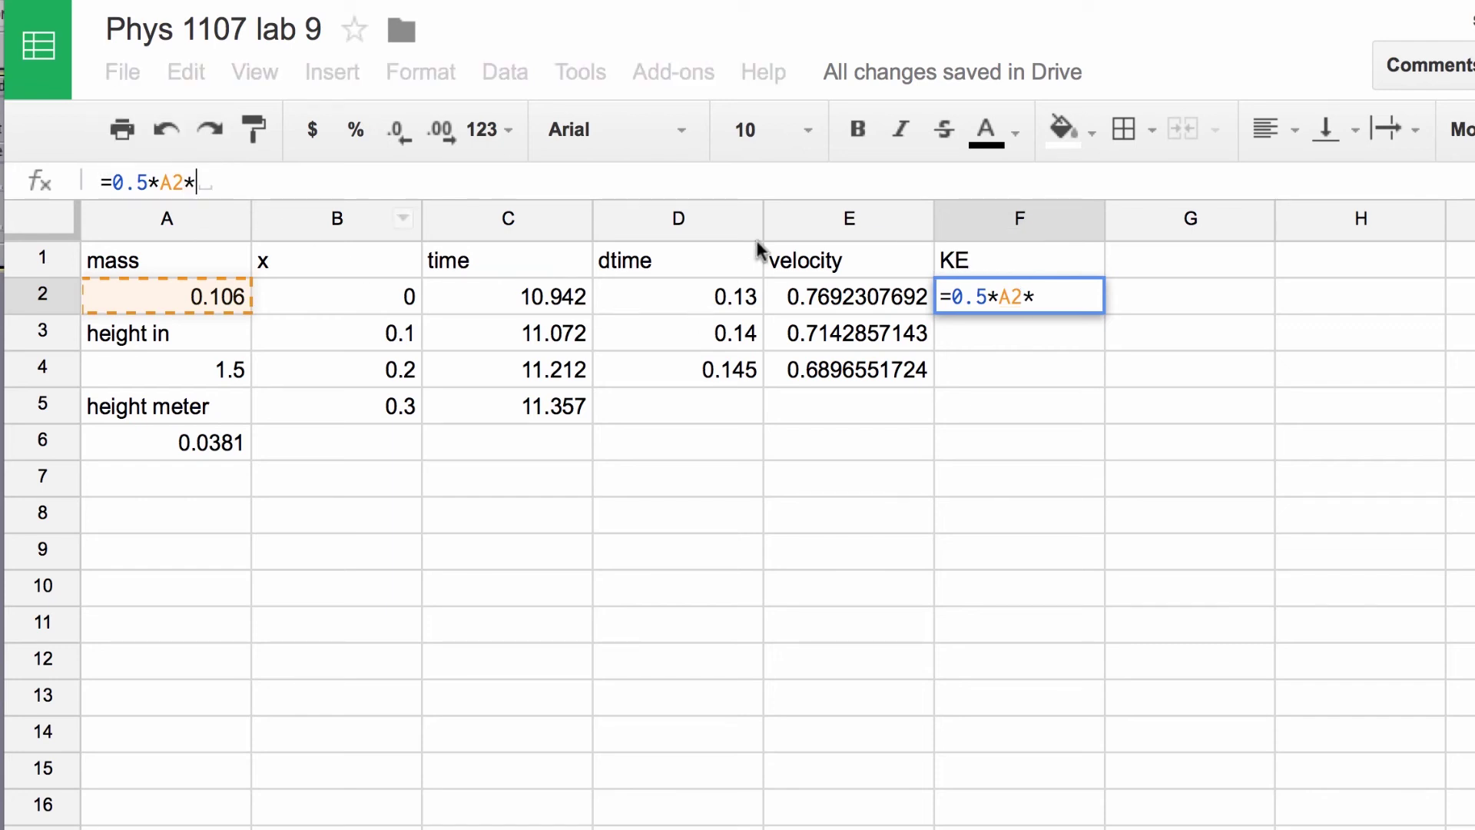
click(827, 298)
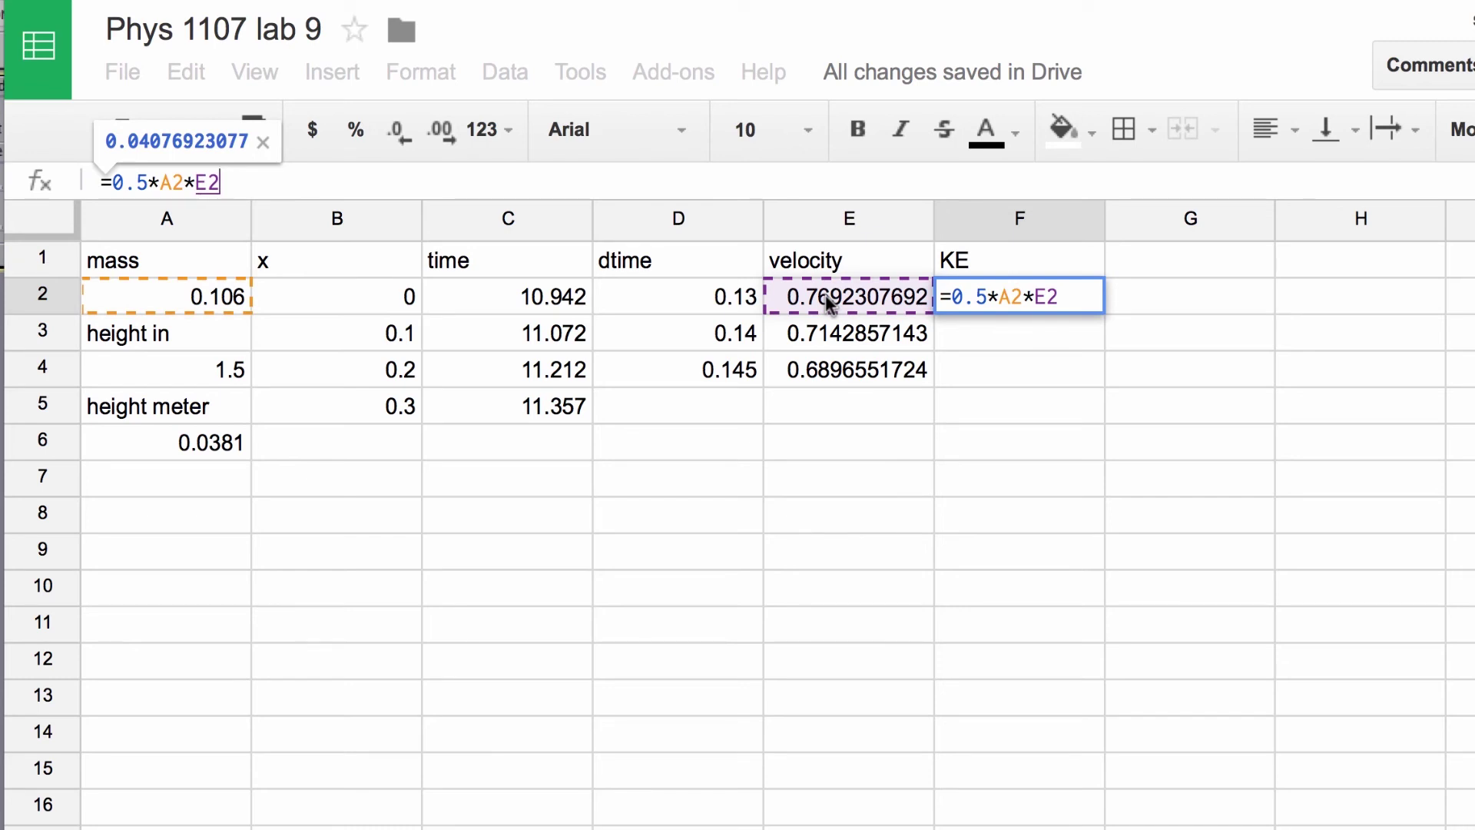
text(*)
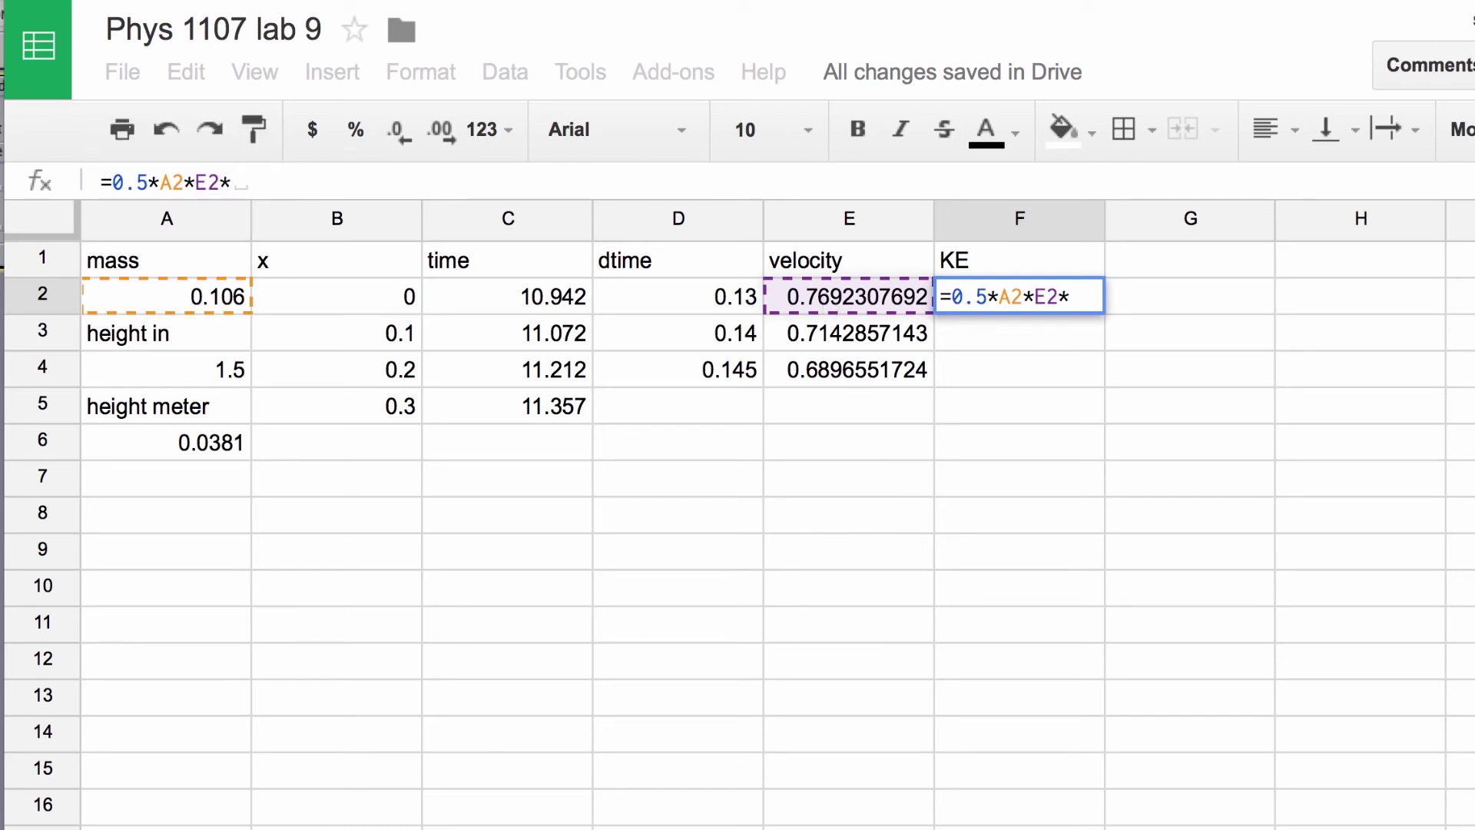
click(840, 299)
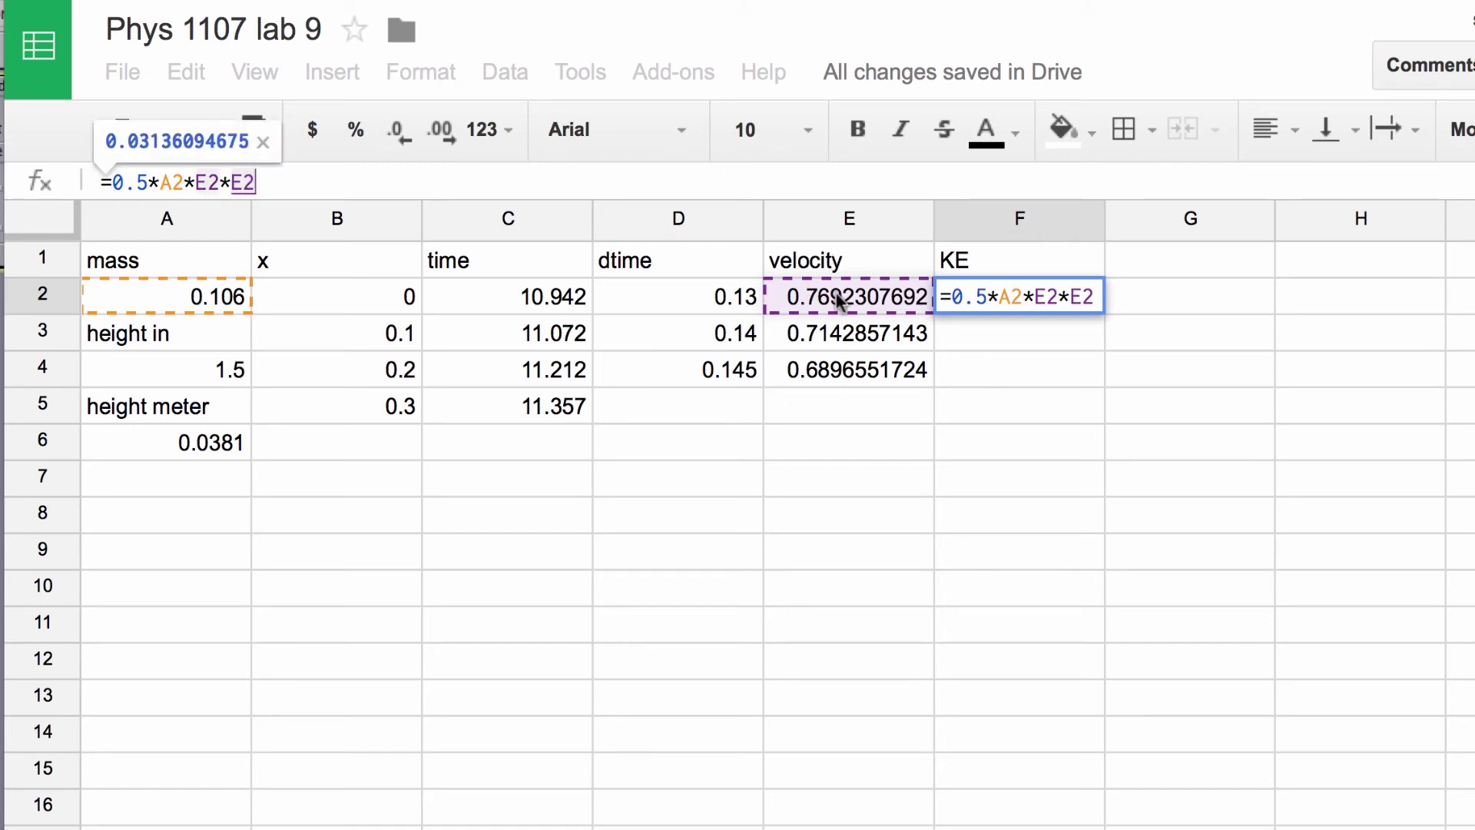
key(Return)
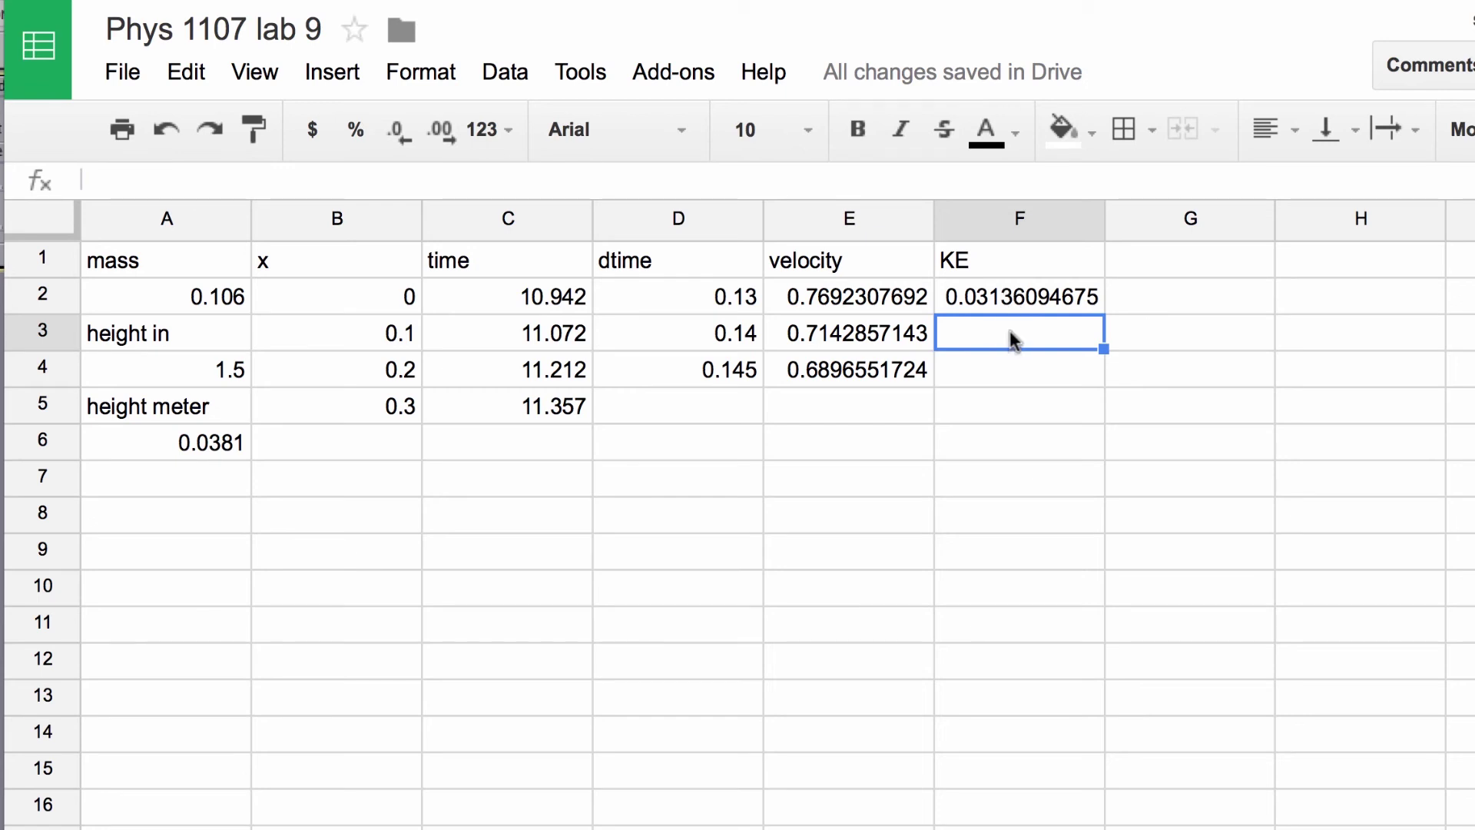
Make the mass reference in the F2 kinetic energy formula absolute as $A$2 and fill the formula down through F4
click(1031, 296)
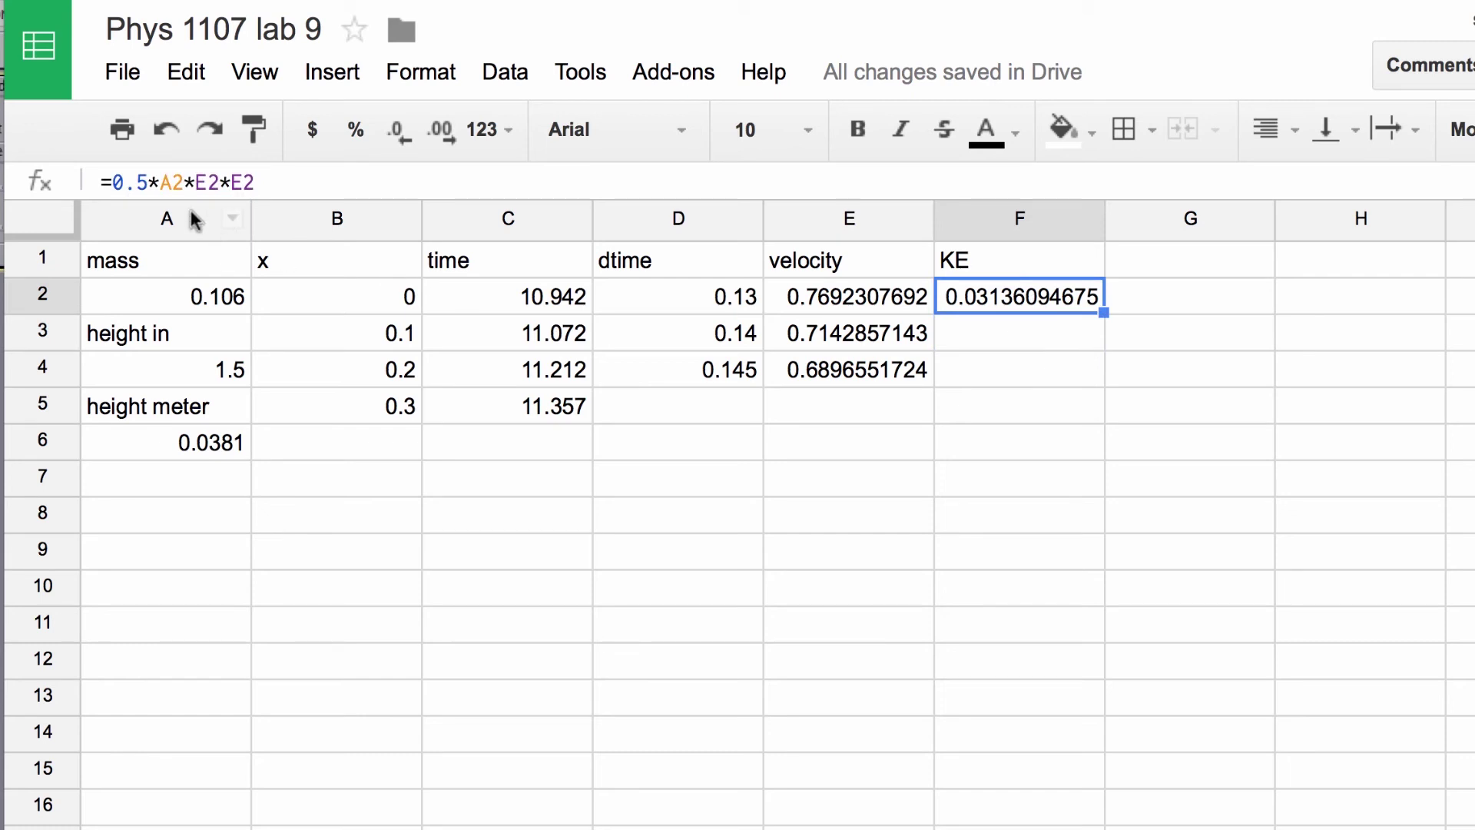
click(159, 182)
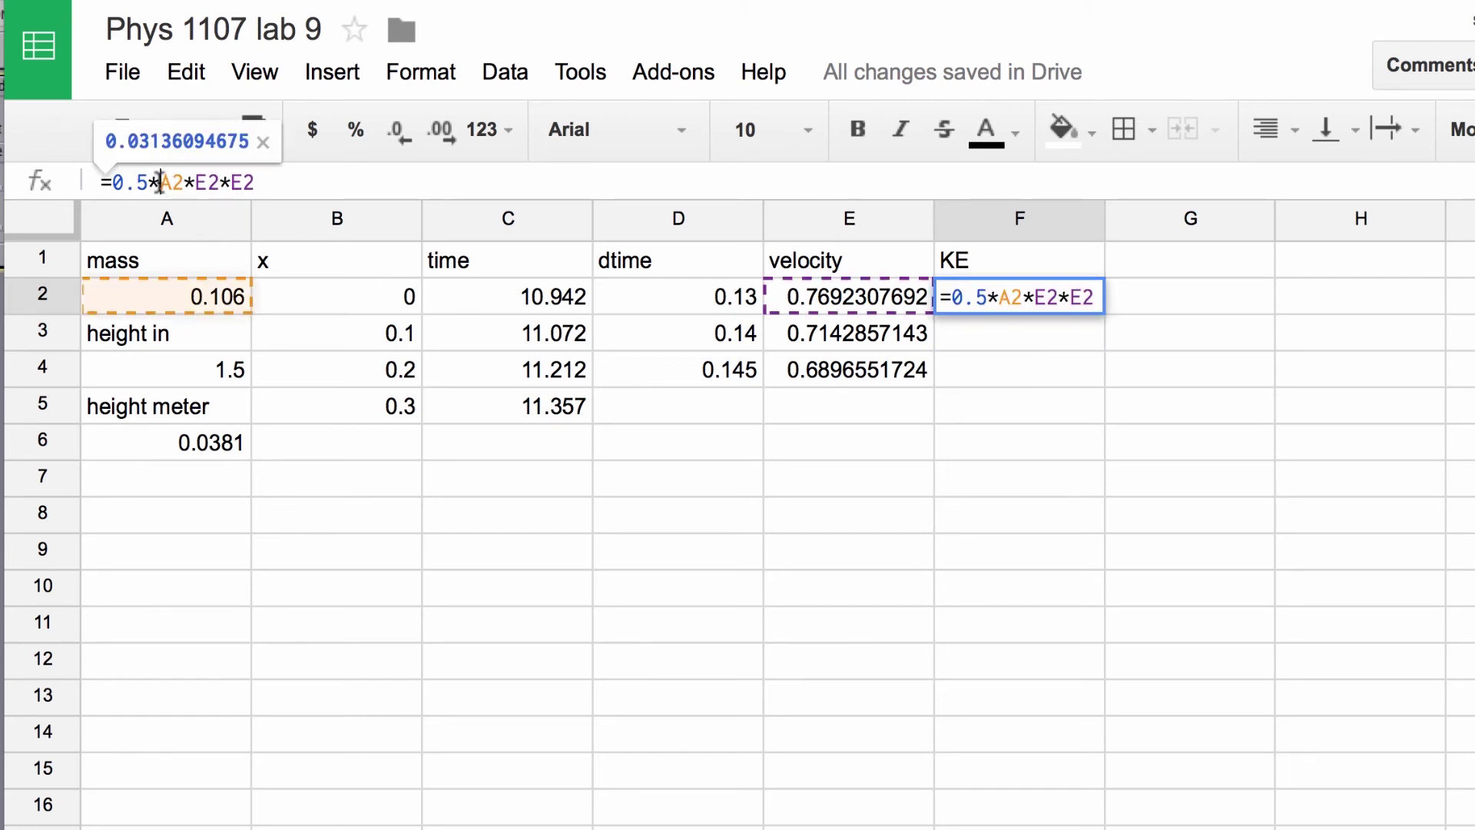
text($)
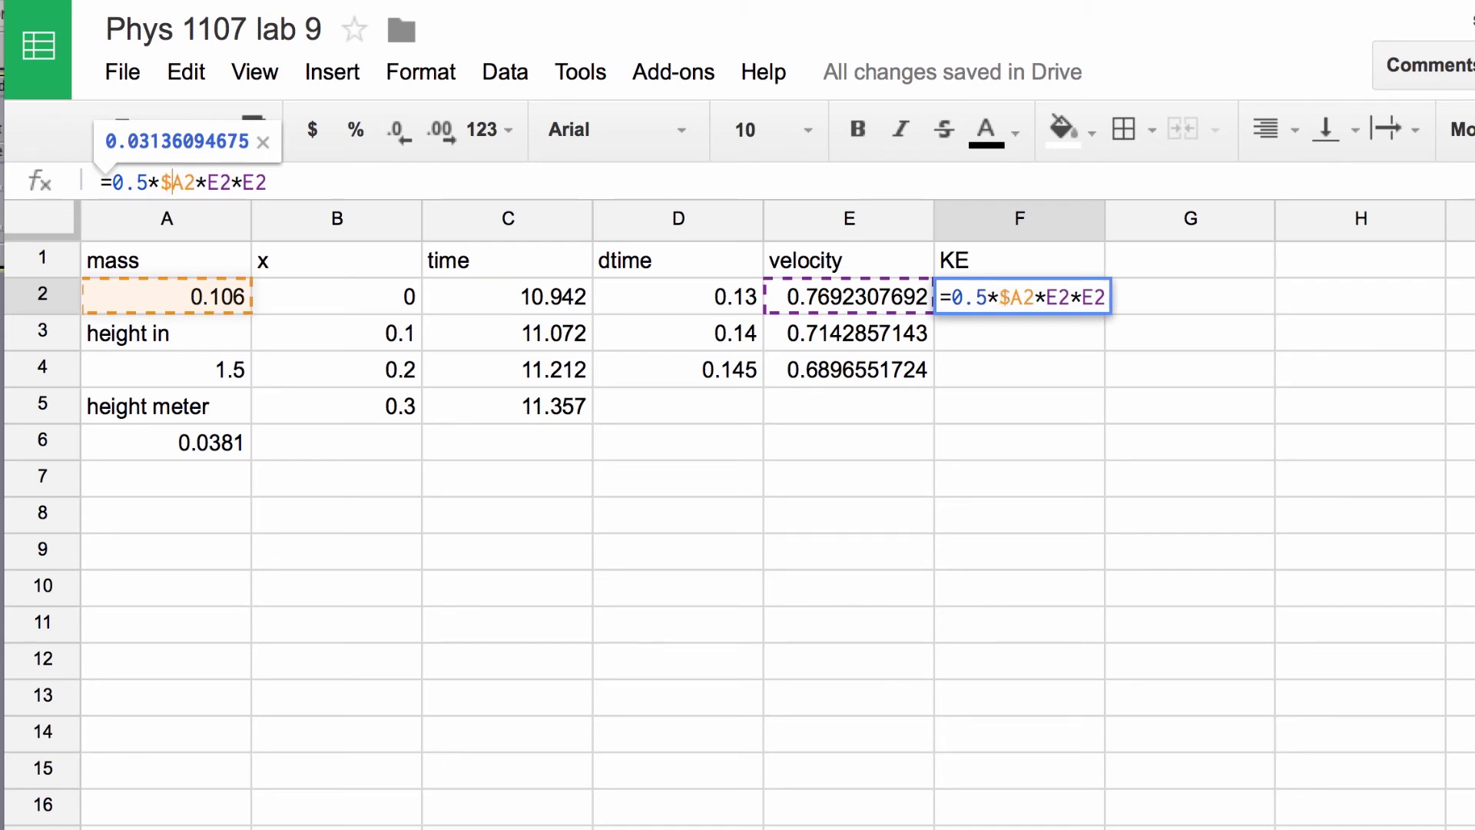
click(185, 182)
text($)
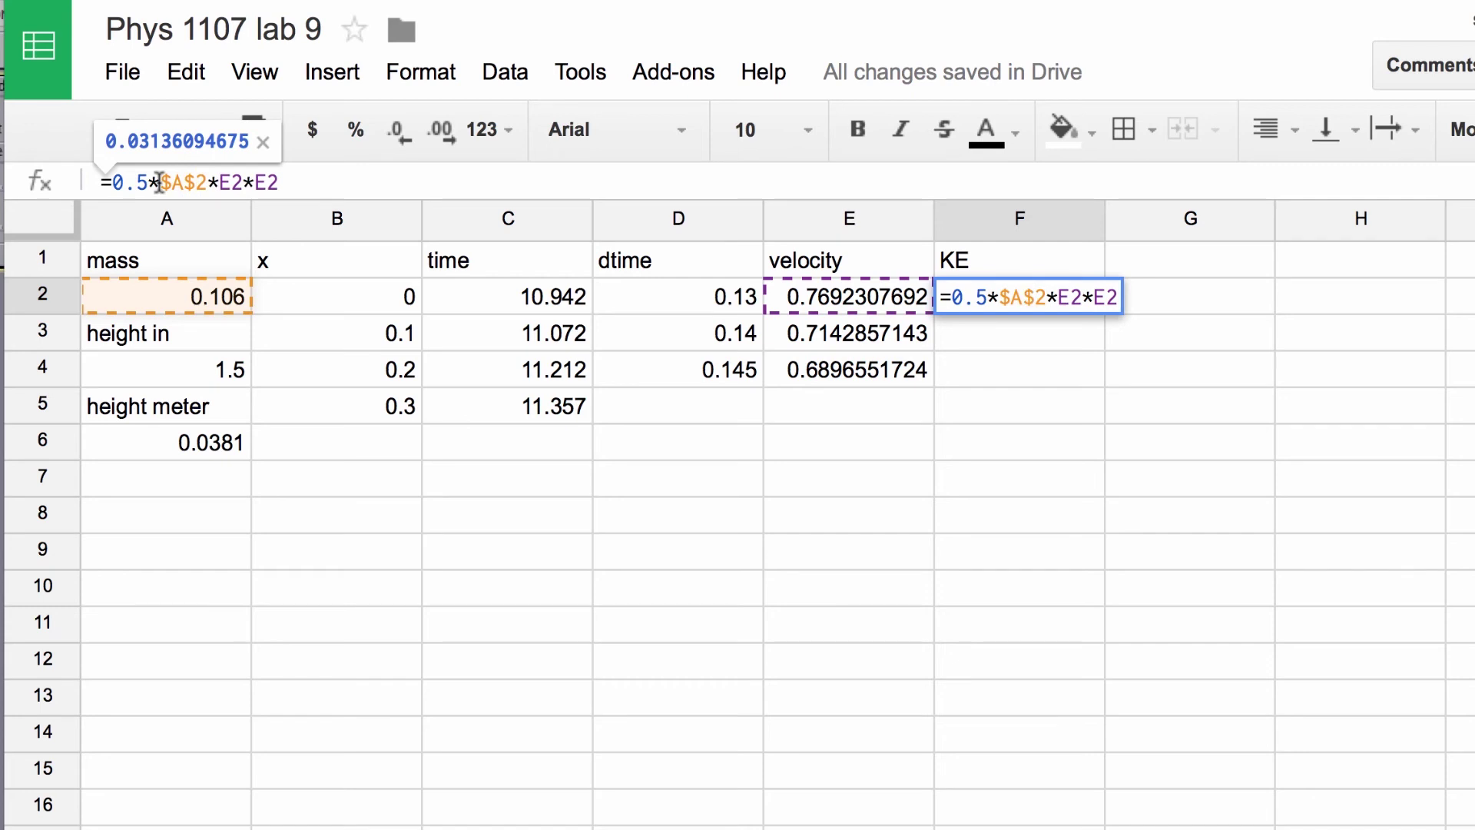
key(Return)
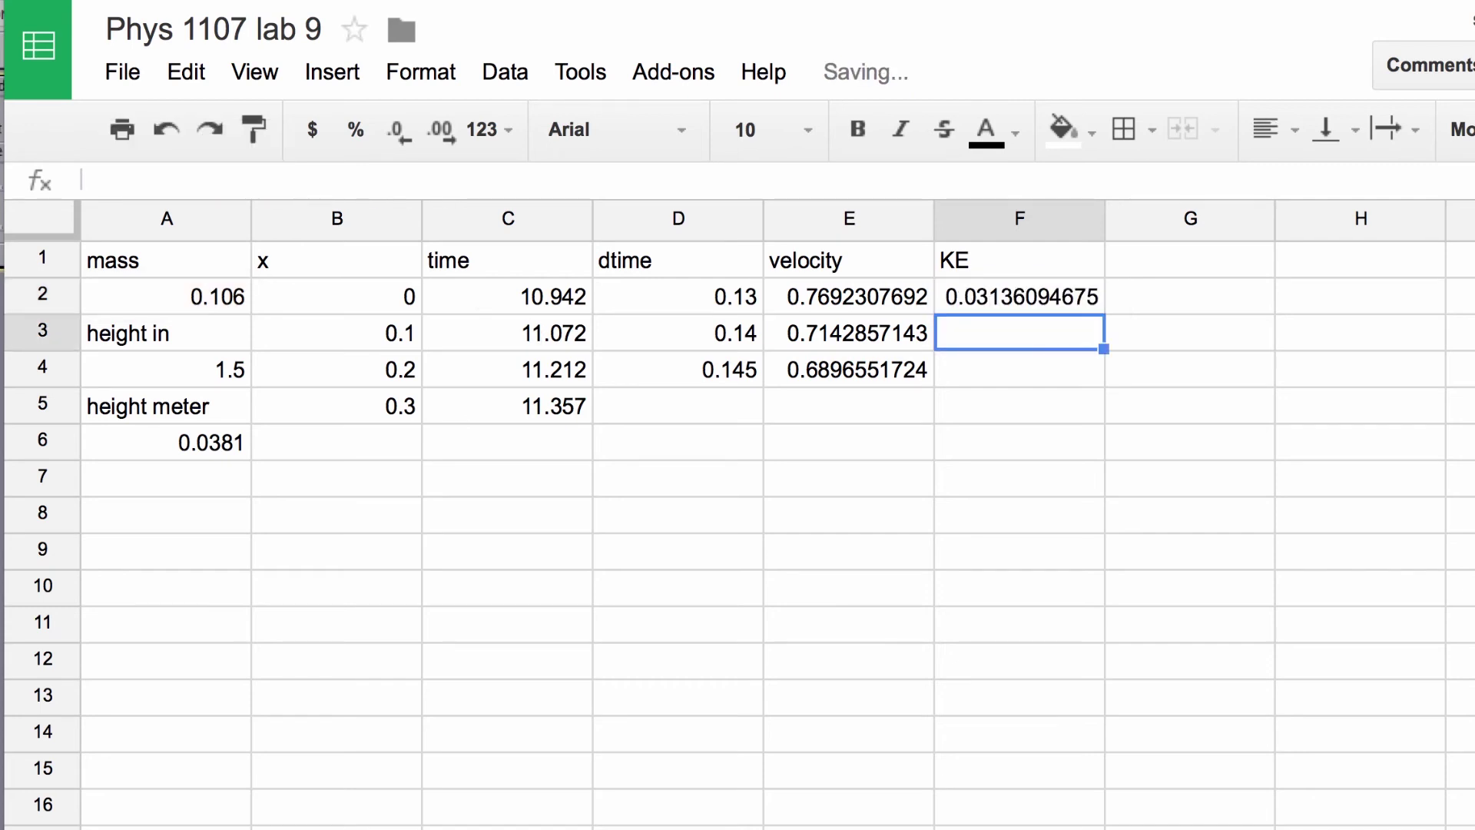
click(991, 307)
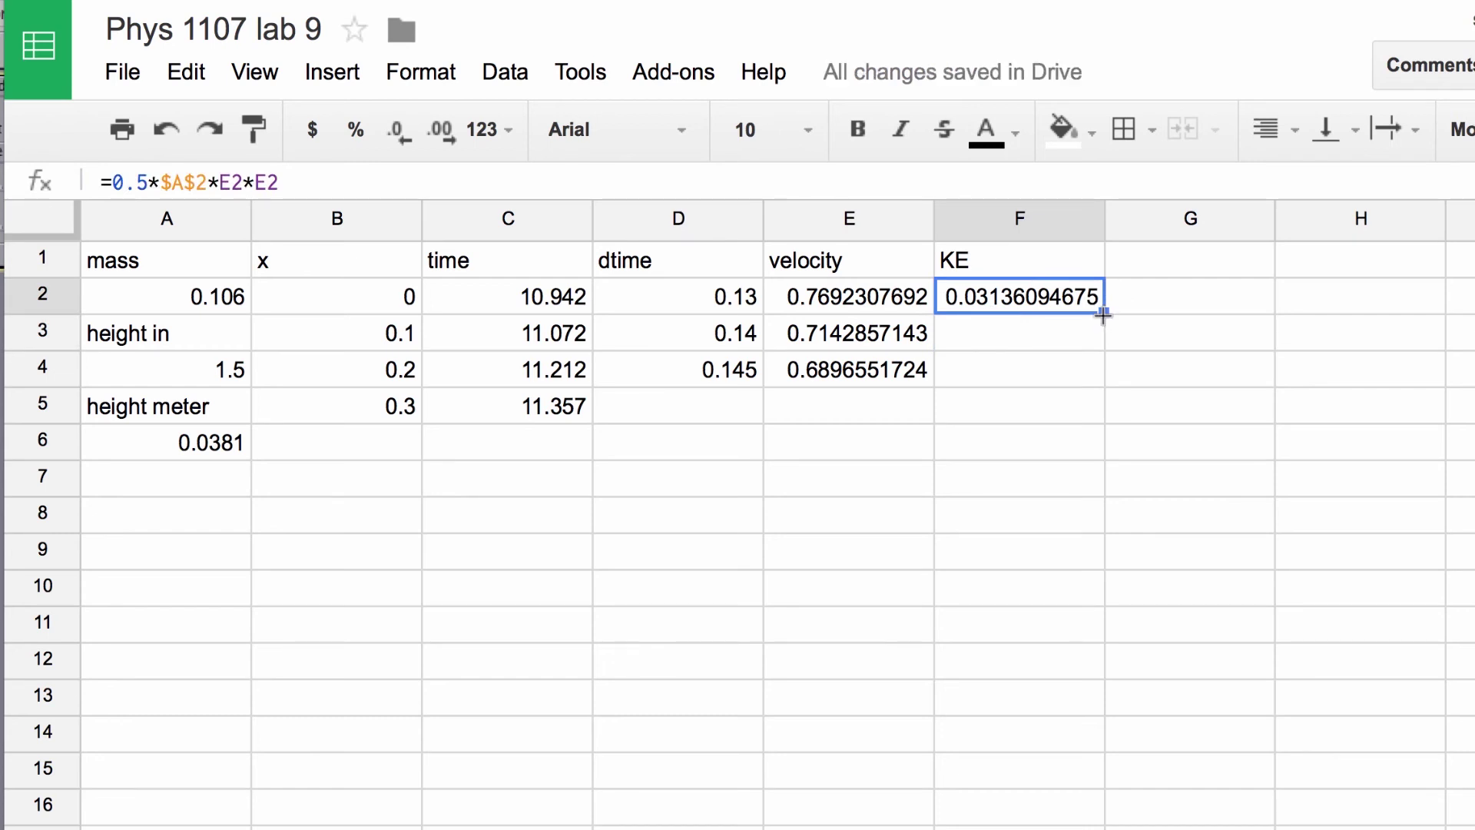
drag(1104, 369, 1106, 367)
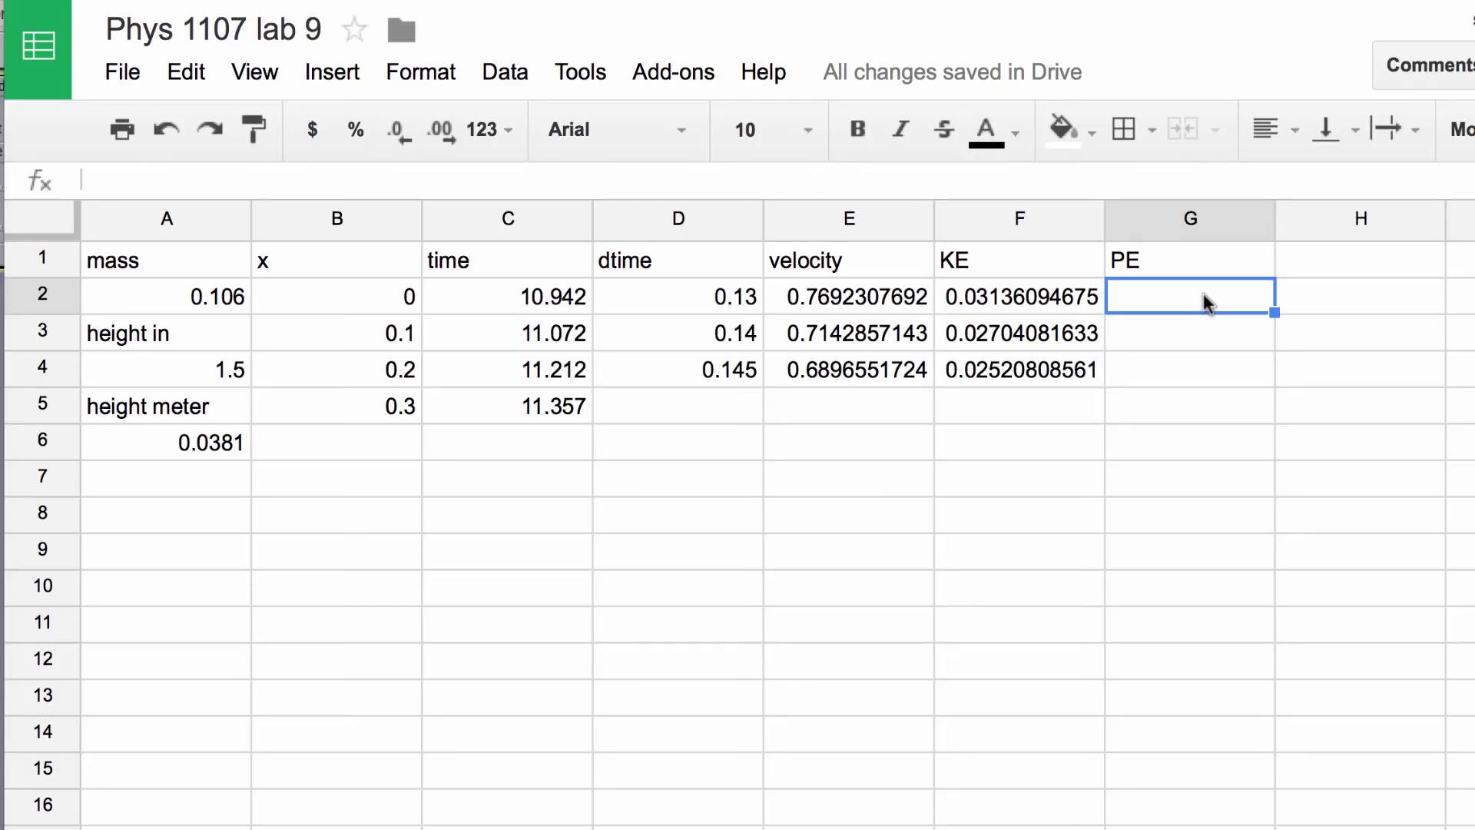
Calculate the potential energy in G2 from mass, 9.8 and the height in metres with =A2*9.8*A6
text(=)
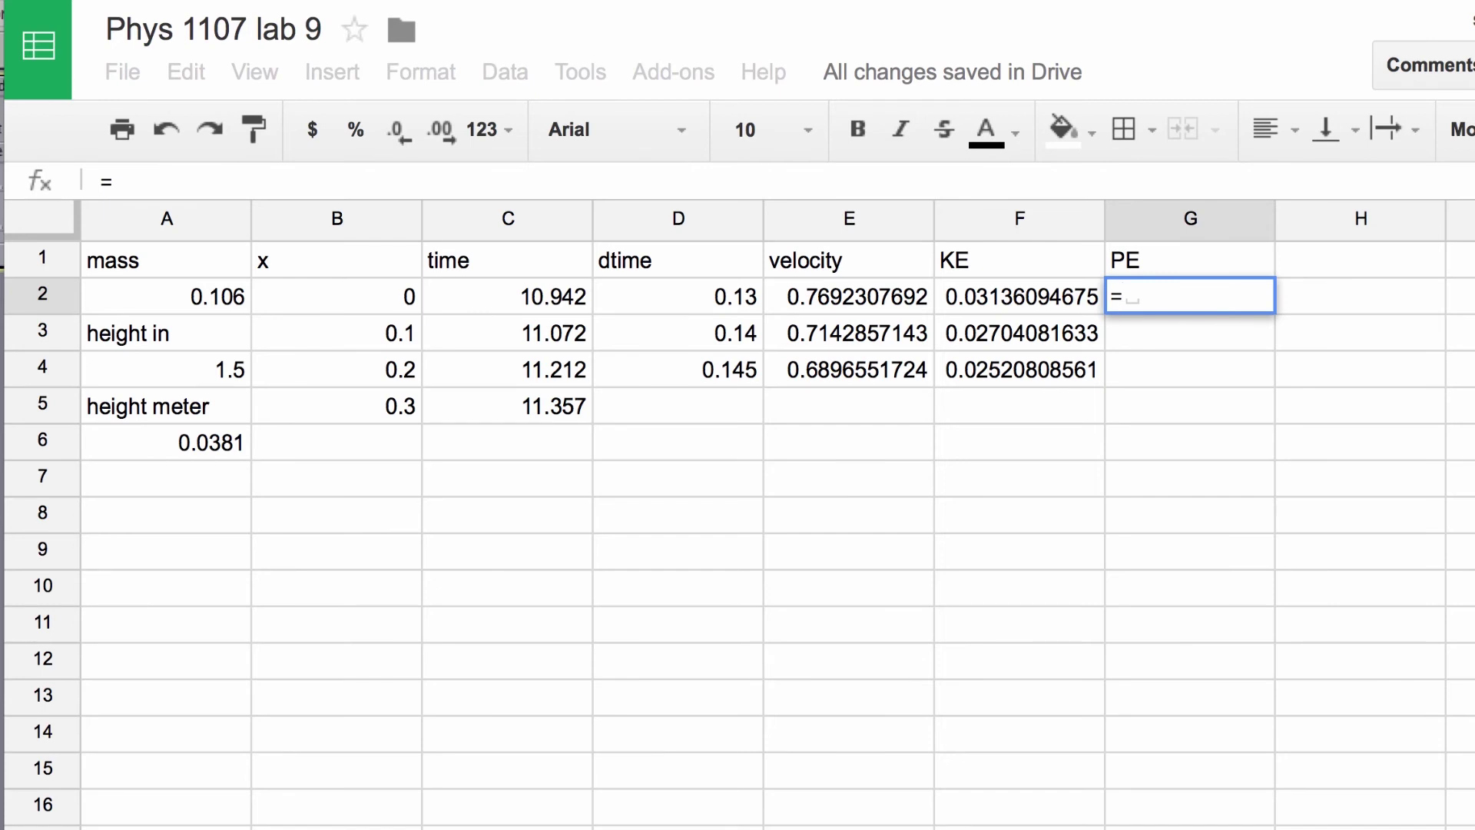
click(199, 298)
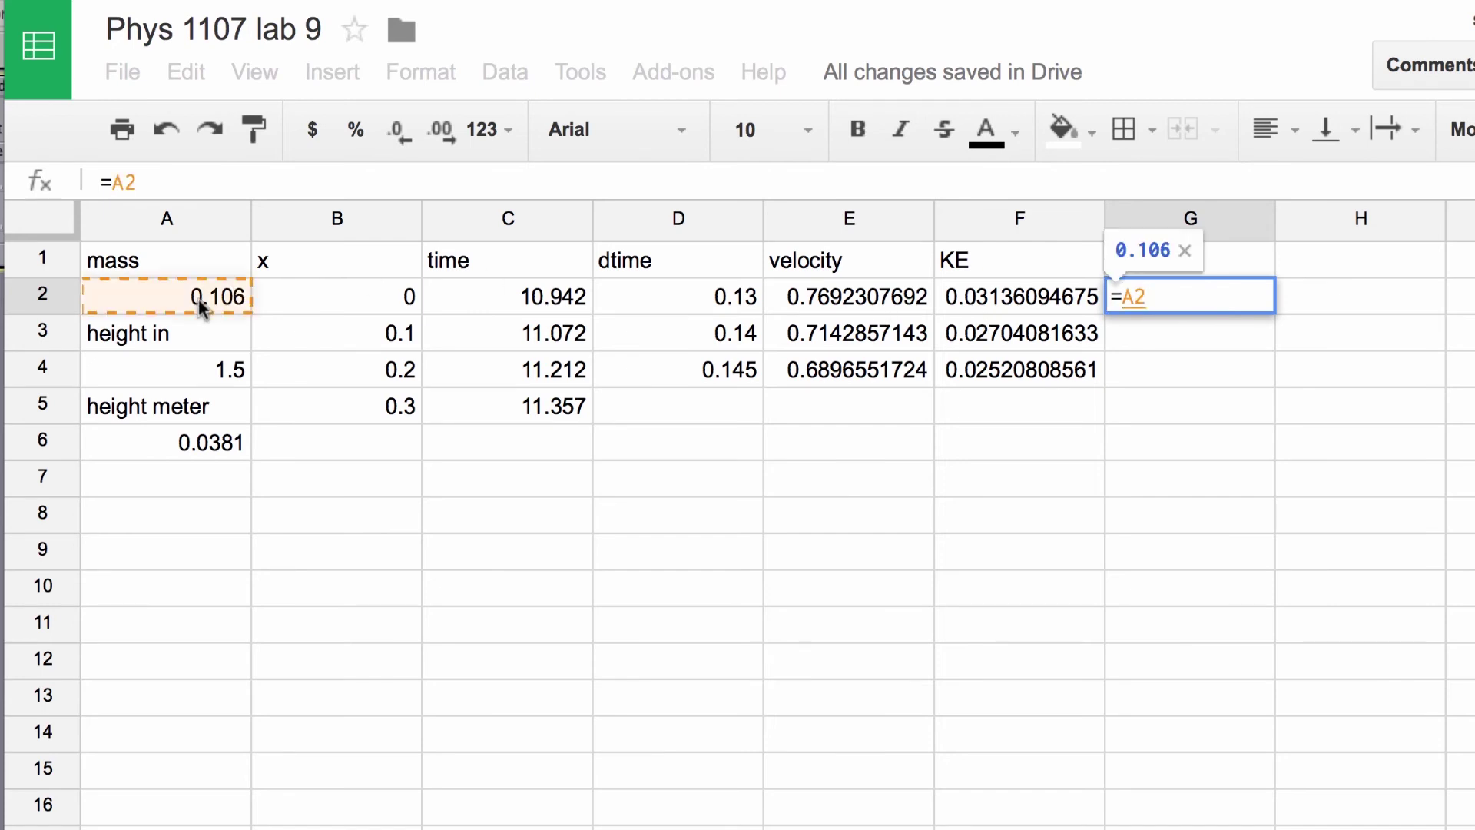
click(210, 181)
text(*9.8)
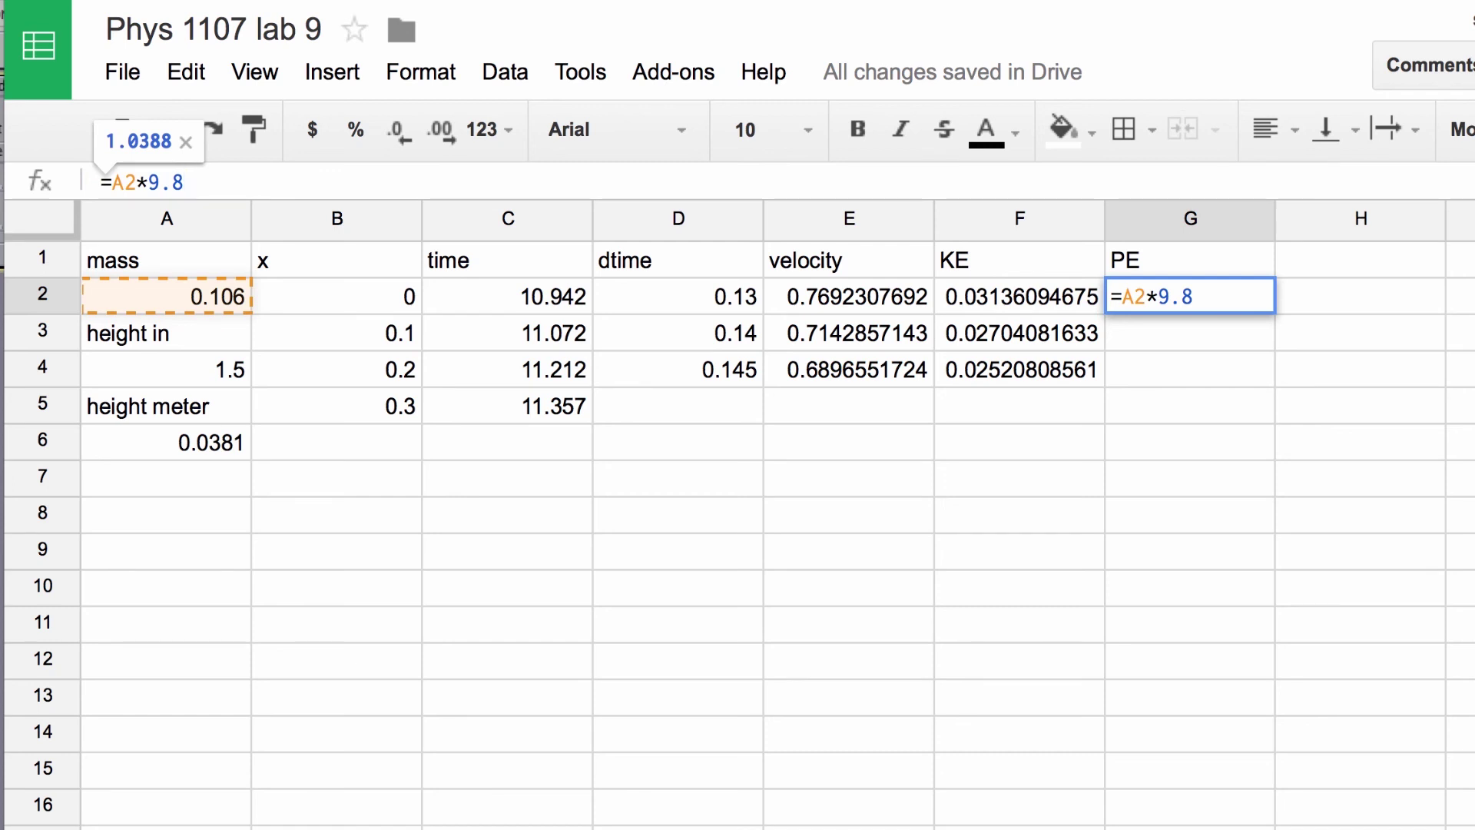
text(*)
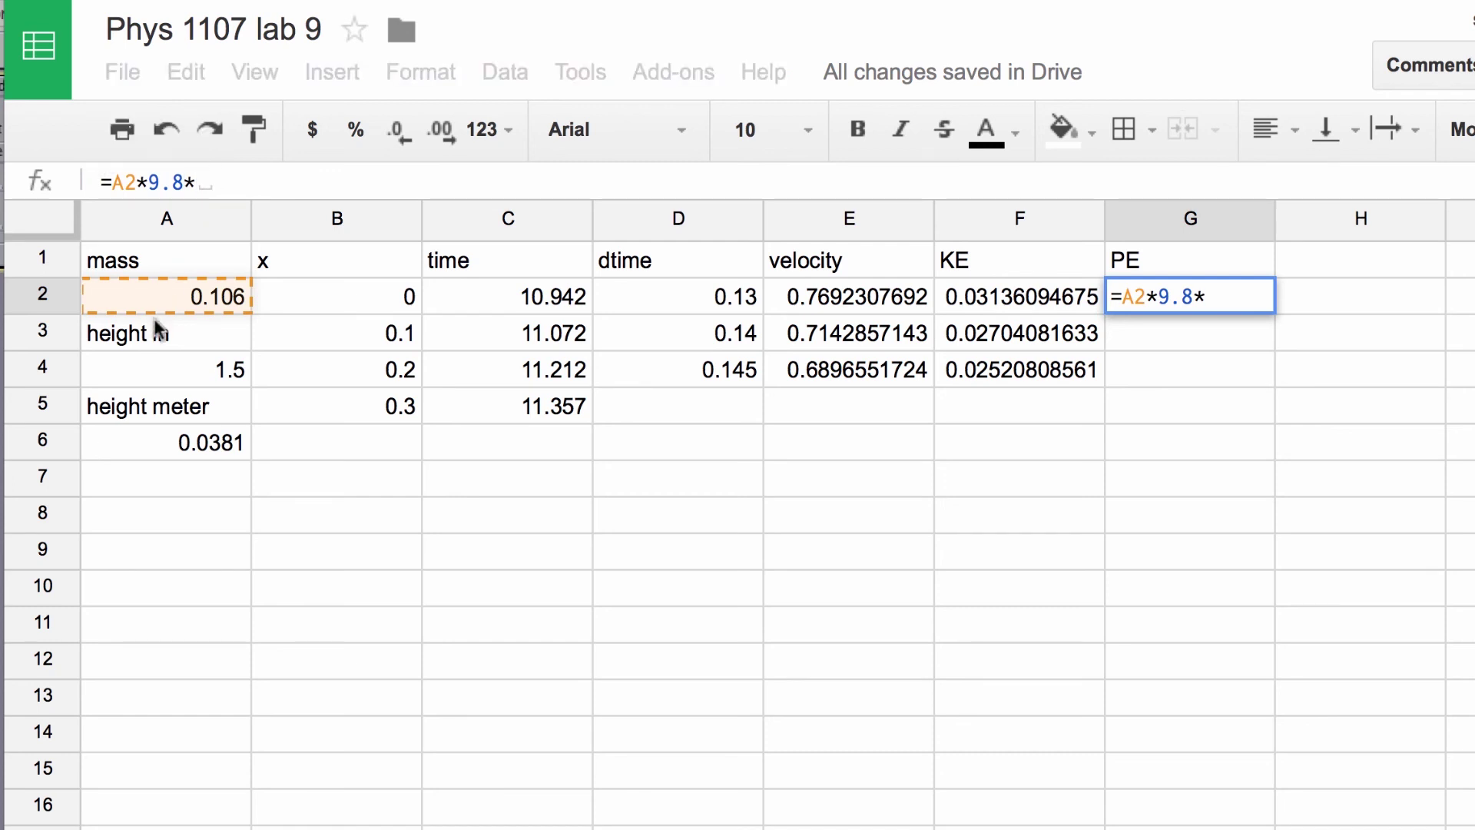
click(186, 444)
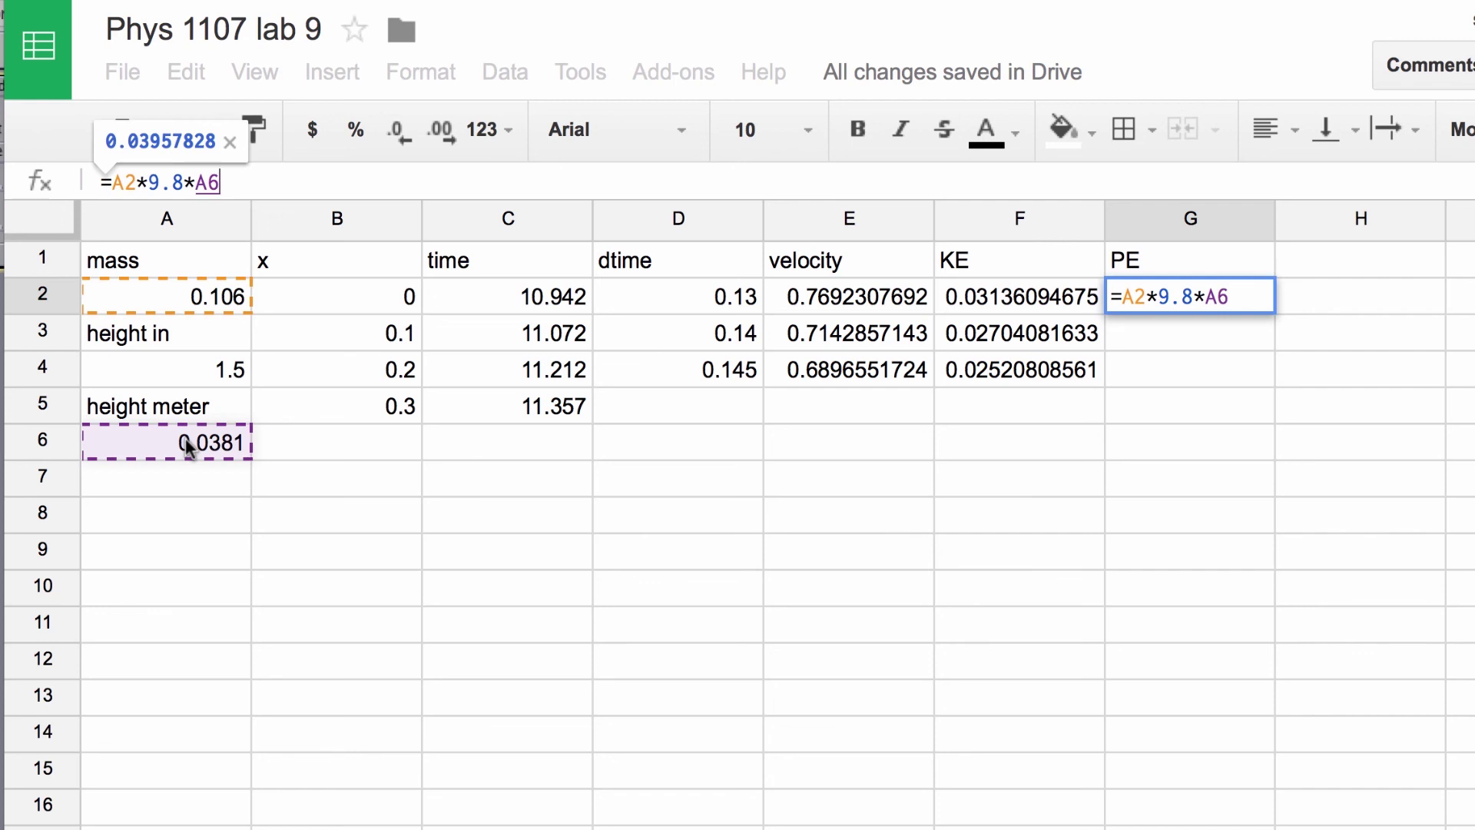
key(Return)
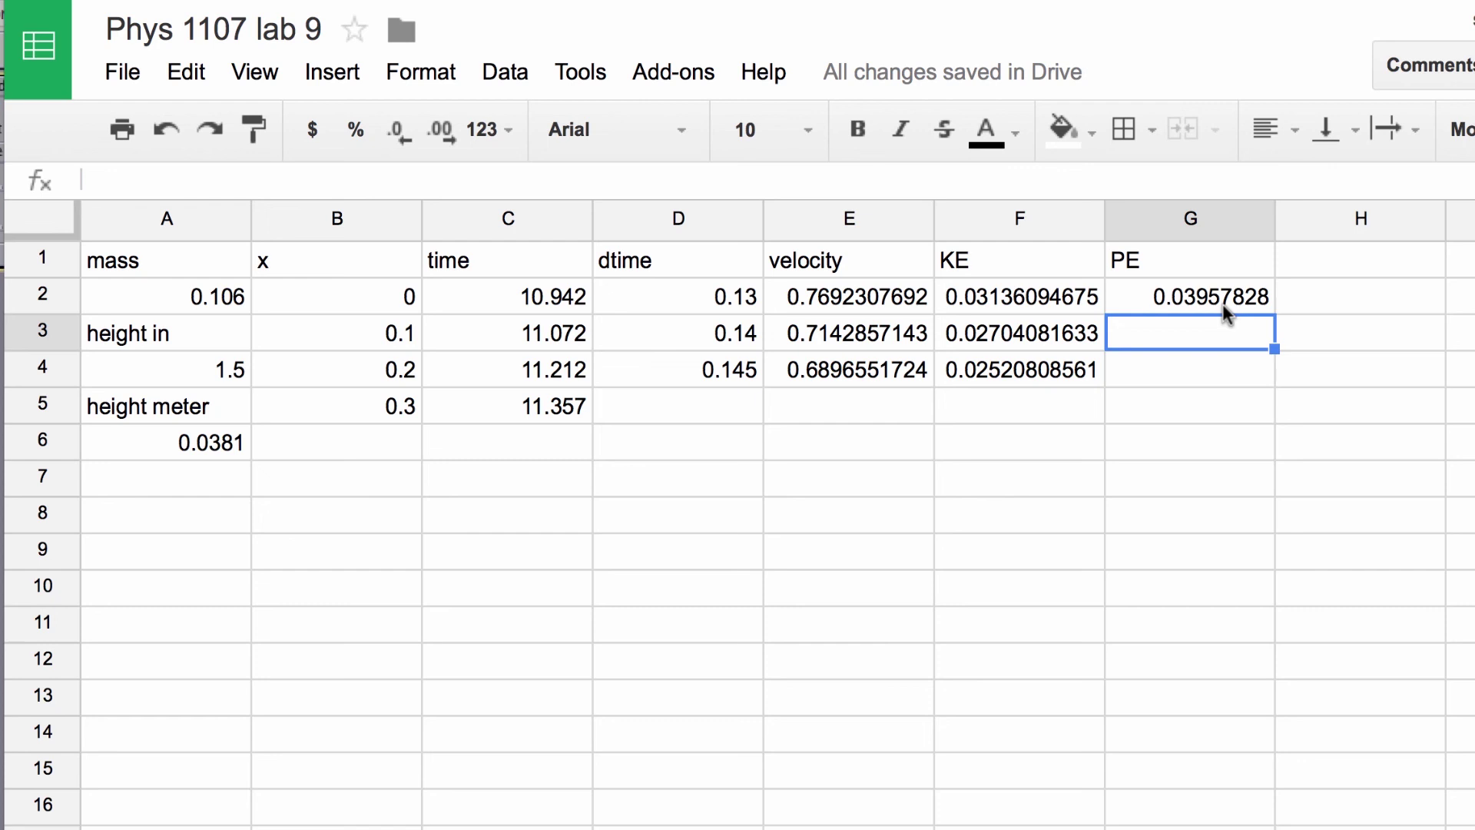
Head column H "heat" in H1 and calculate the heat in H2 as potential minus kinetic energy with =G2-F2
click(1309, 272)
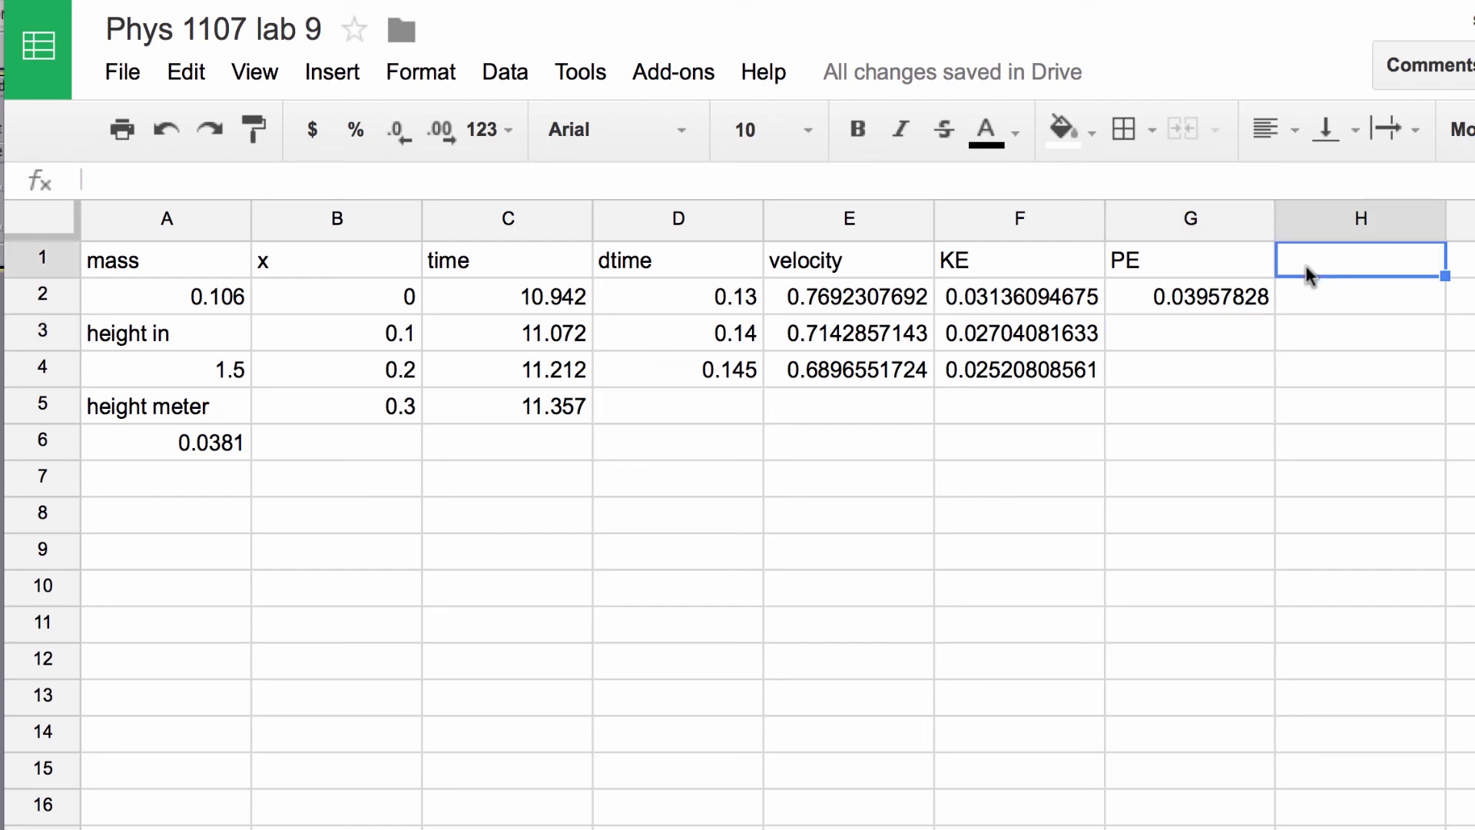
text(heat)
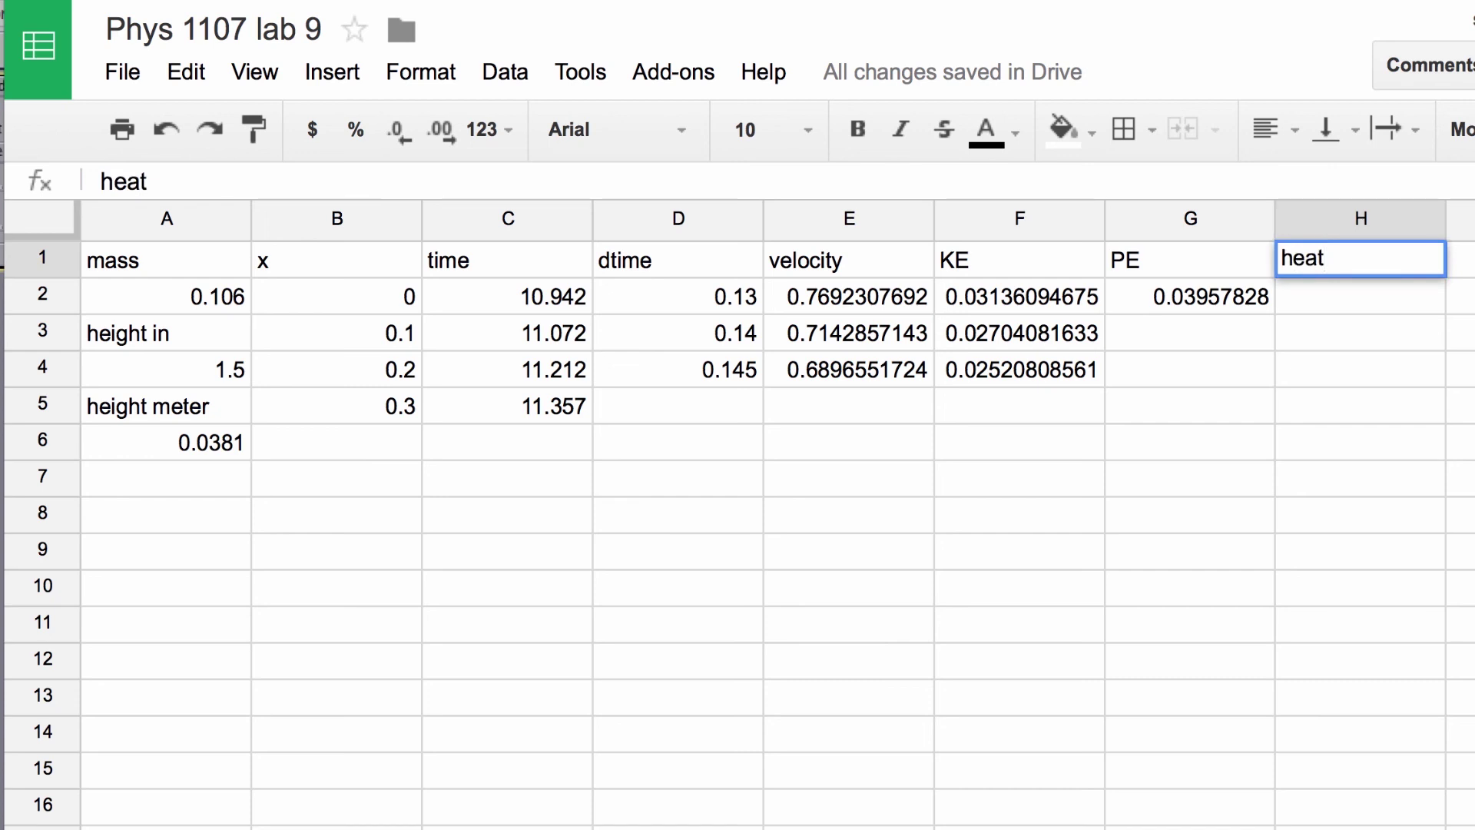
click(1315, 298)
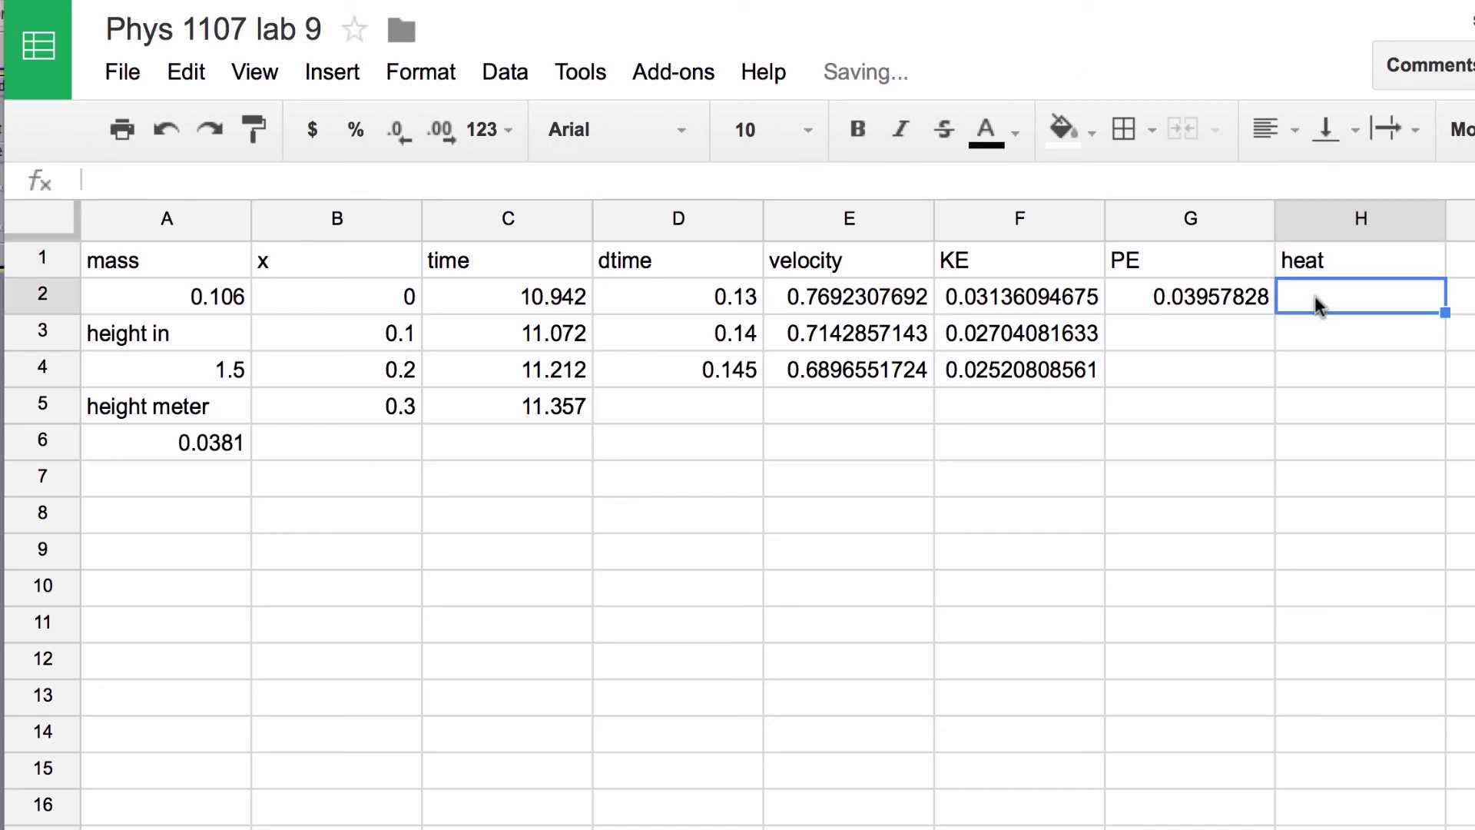
text(=)
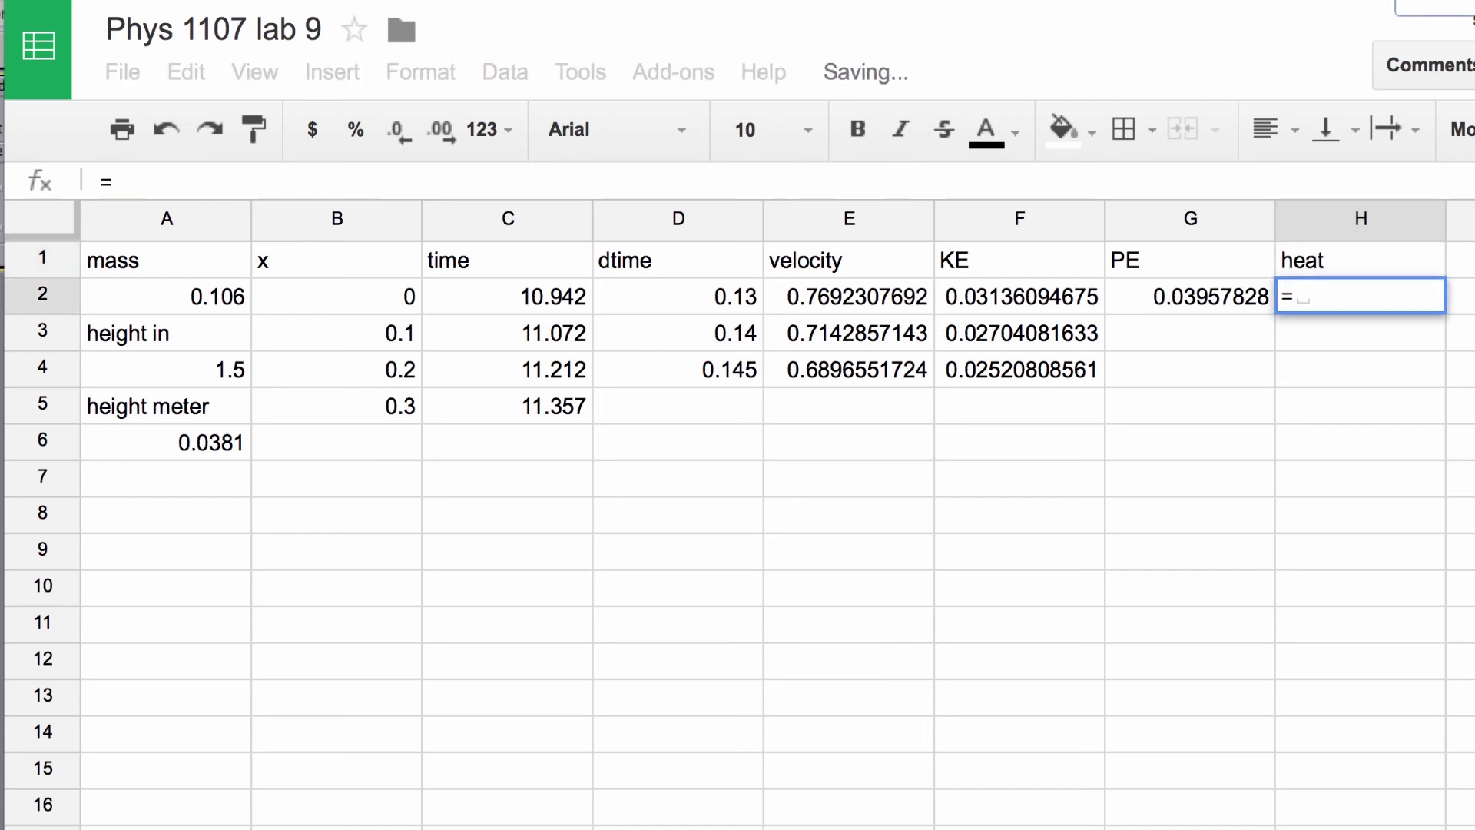
click(1239, 296)
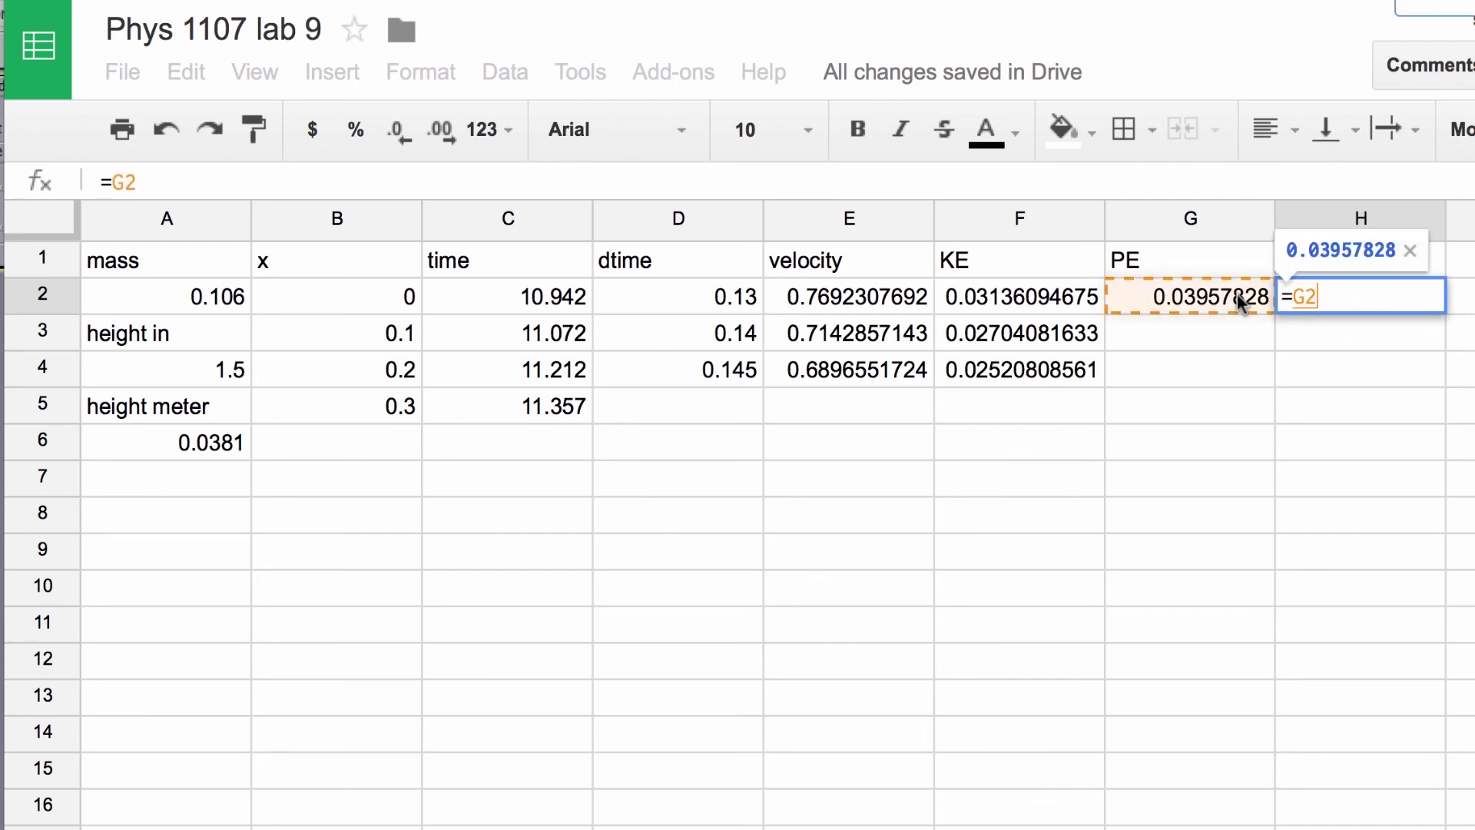
text(-)
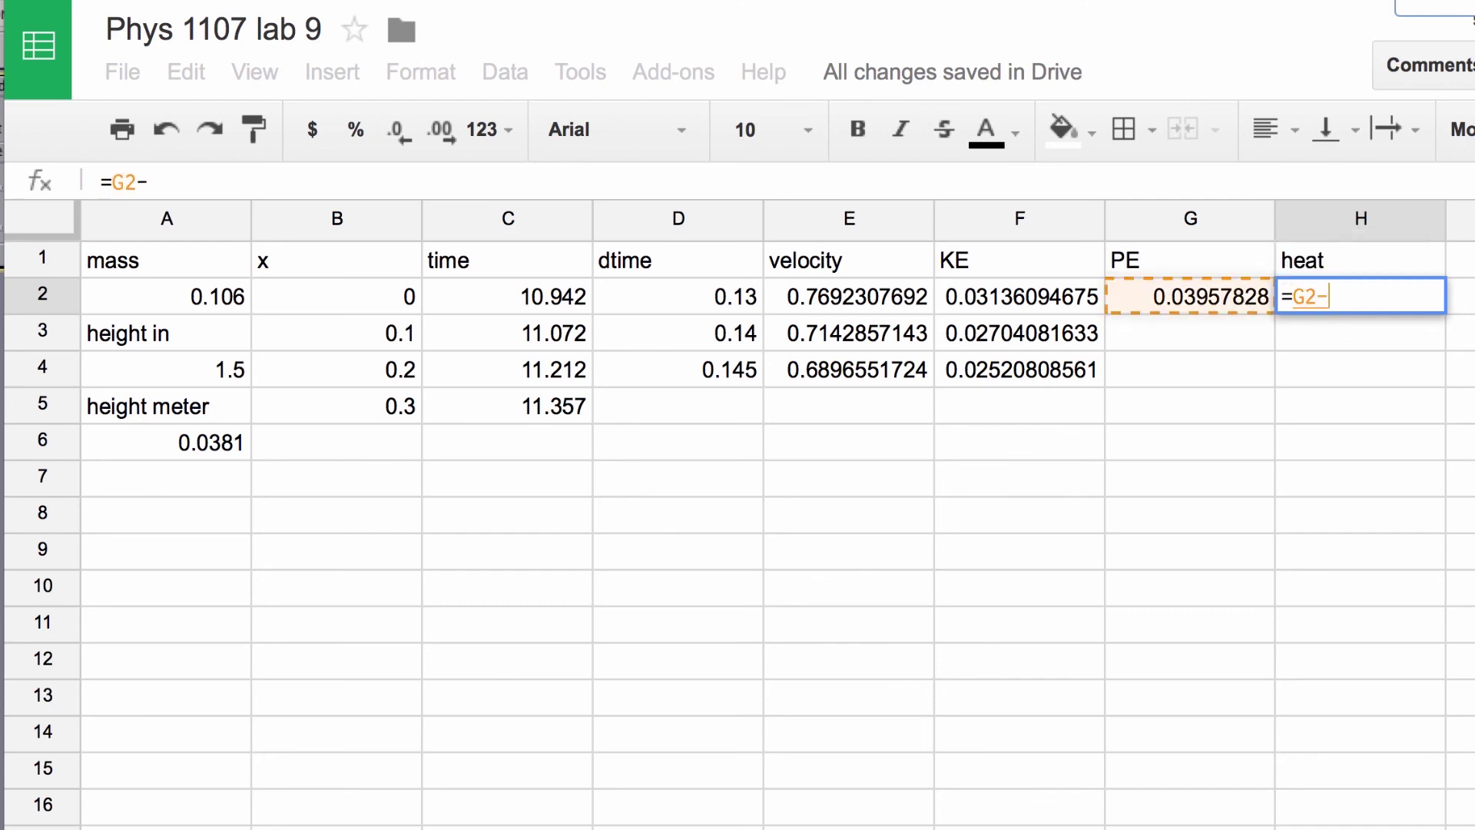
click(1059, 296)
key(Return)
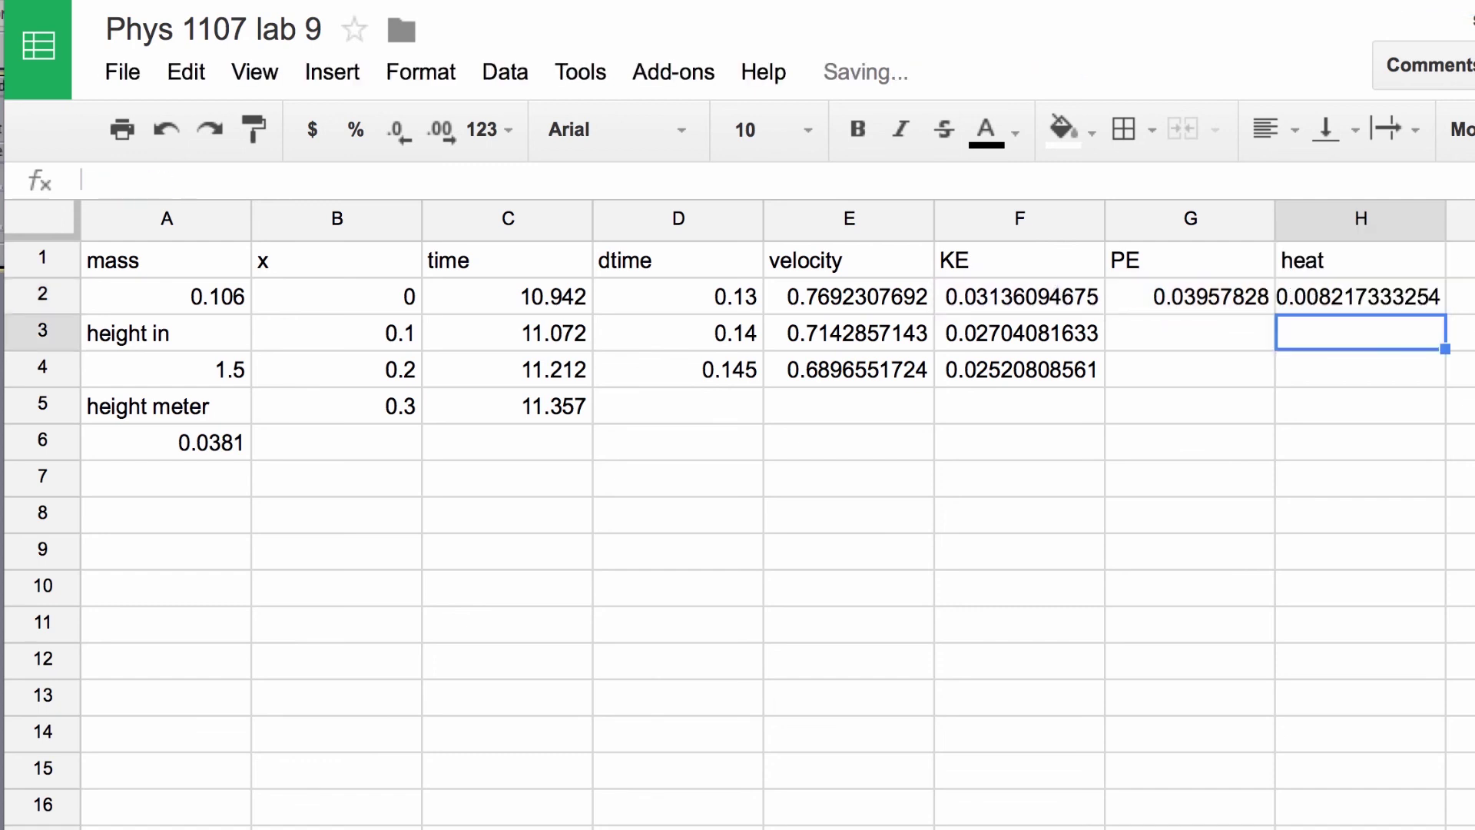